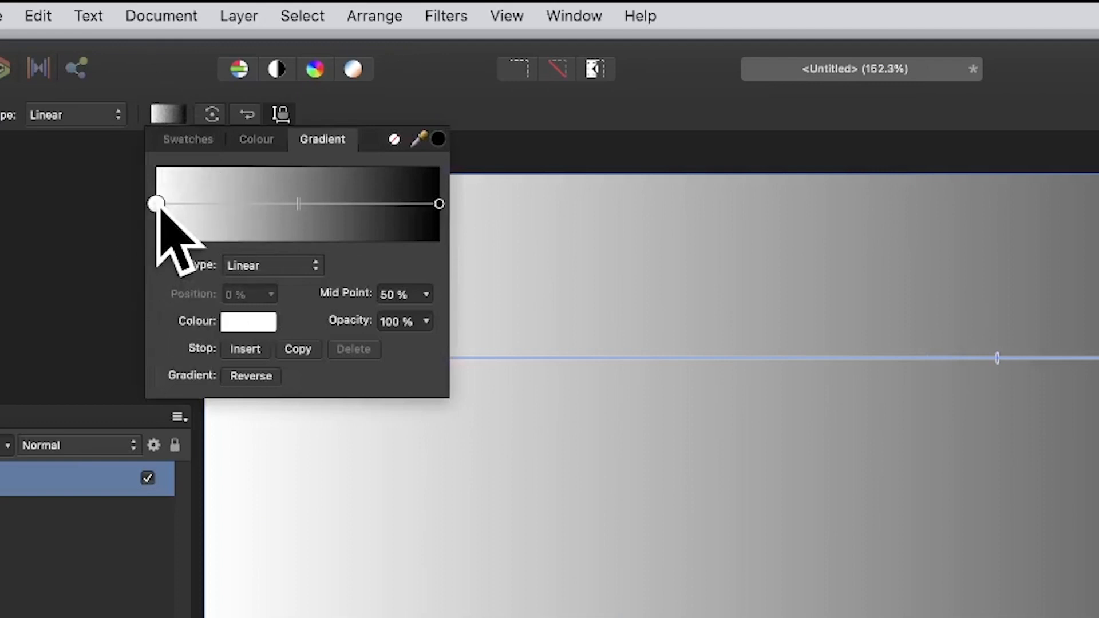
Copy the gradient's white start stop to 20 %, 40 %, 60 % and 80 %
{"action": "left_click", "coordinate": [296, 349]}
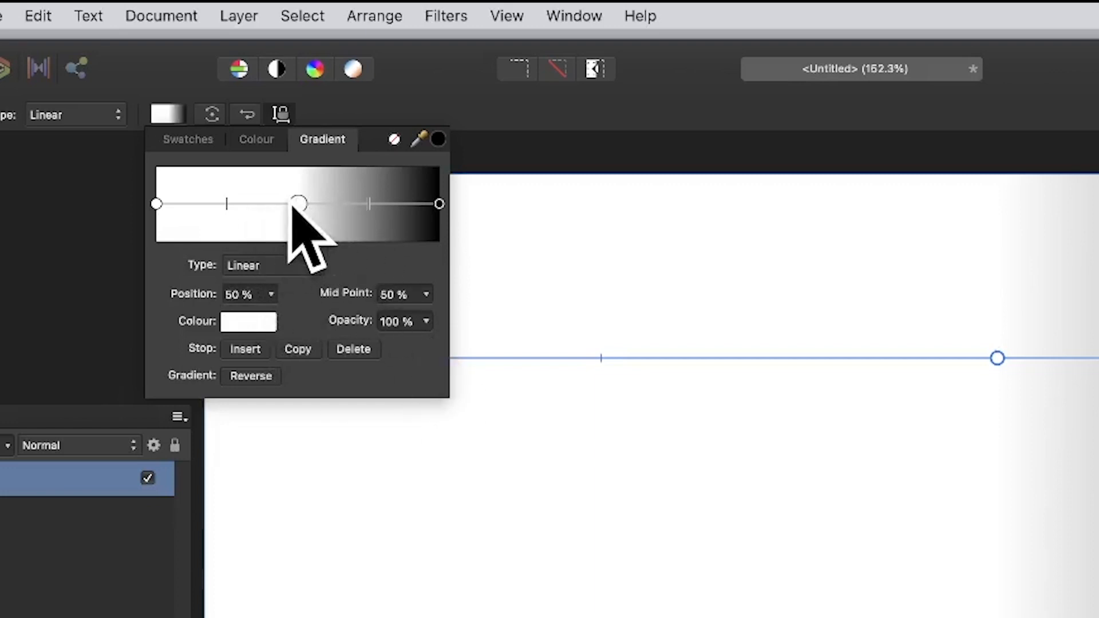
{"action": "left_click_drag", "start_coordinate": [297, 205], "coordinate": [214, 205]}
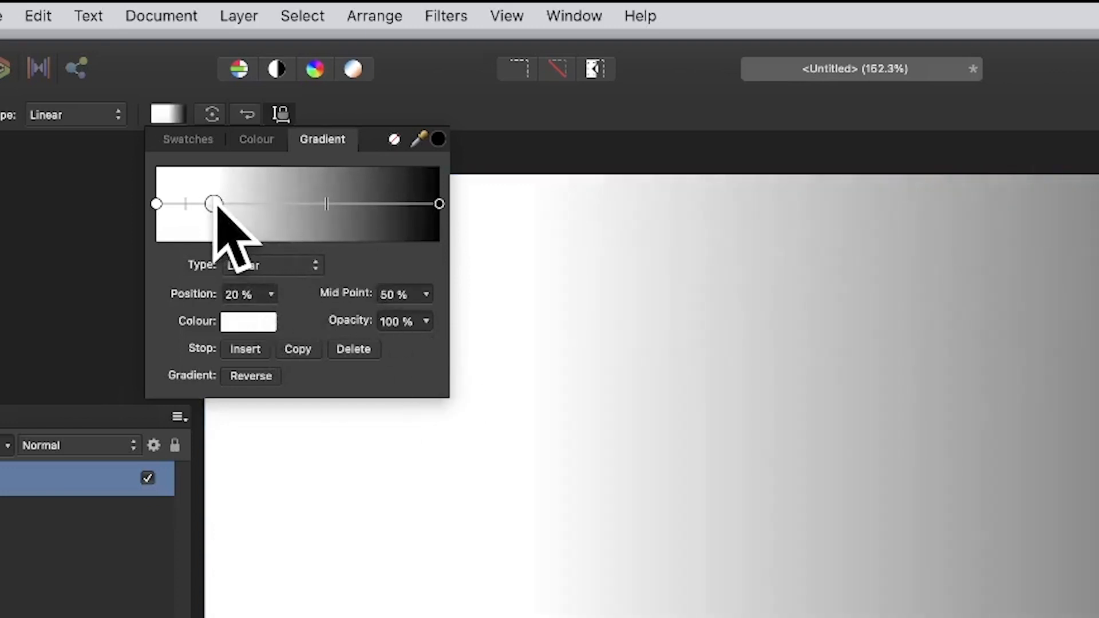
{"action": "left_click", "coordinate": [297, 350]}
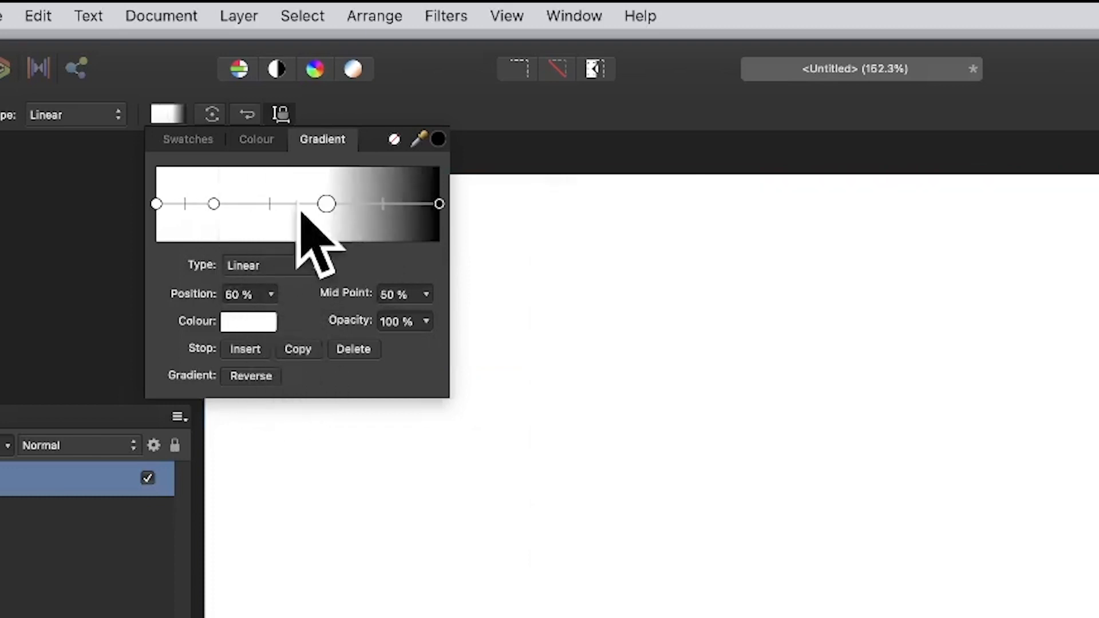
{"action": "left_click_drag", "start_coordinate": [327, 205], "coordinate": [265, 204]}
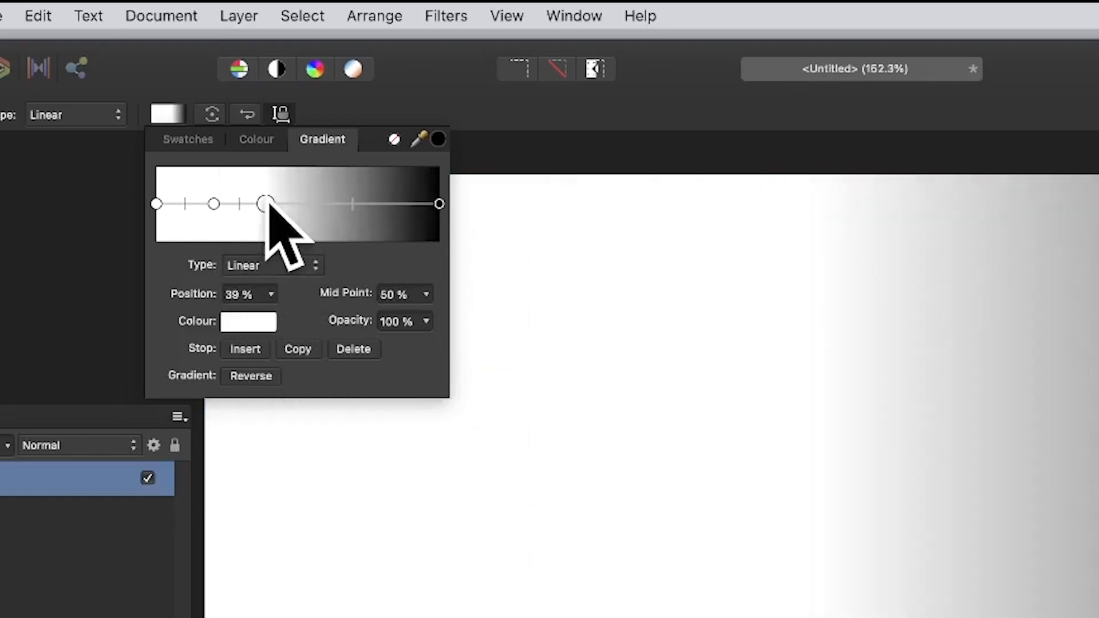
{"action": "left_click", "coordinate": [294, 348]}
{"action": "left_click_drag", "start_coordinate": [353, 204], "coordinate": [327, 204]}
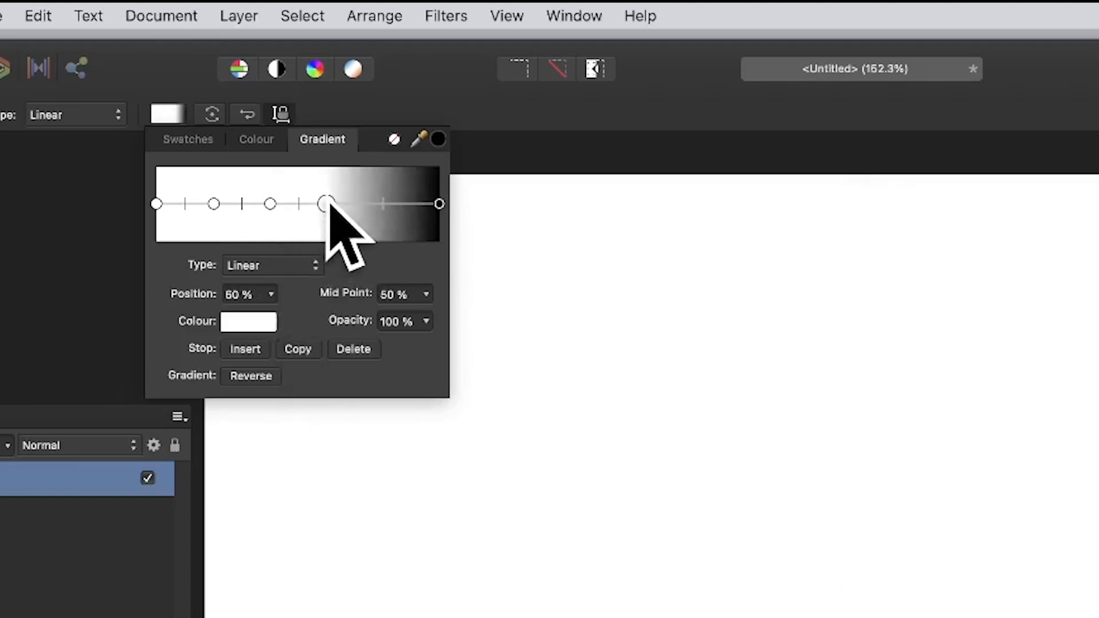
{"action": "left_click", "coordinate": [299, 348]}
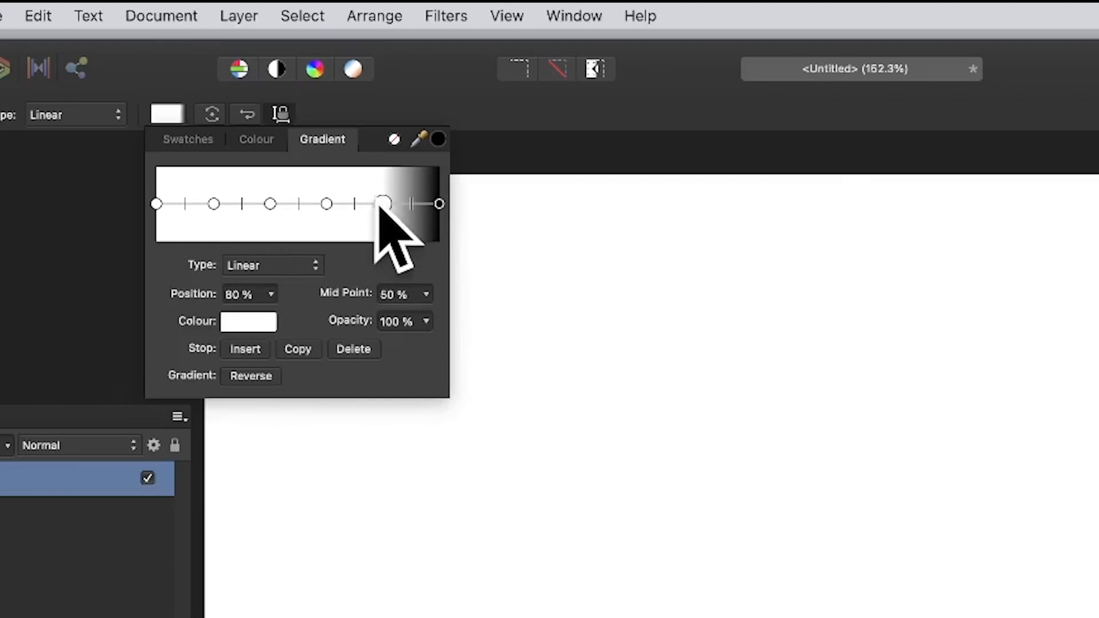
{"action": "left_click", "coordinate": [439, 205]}
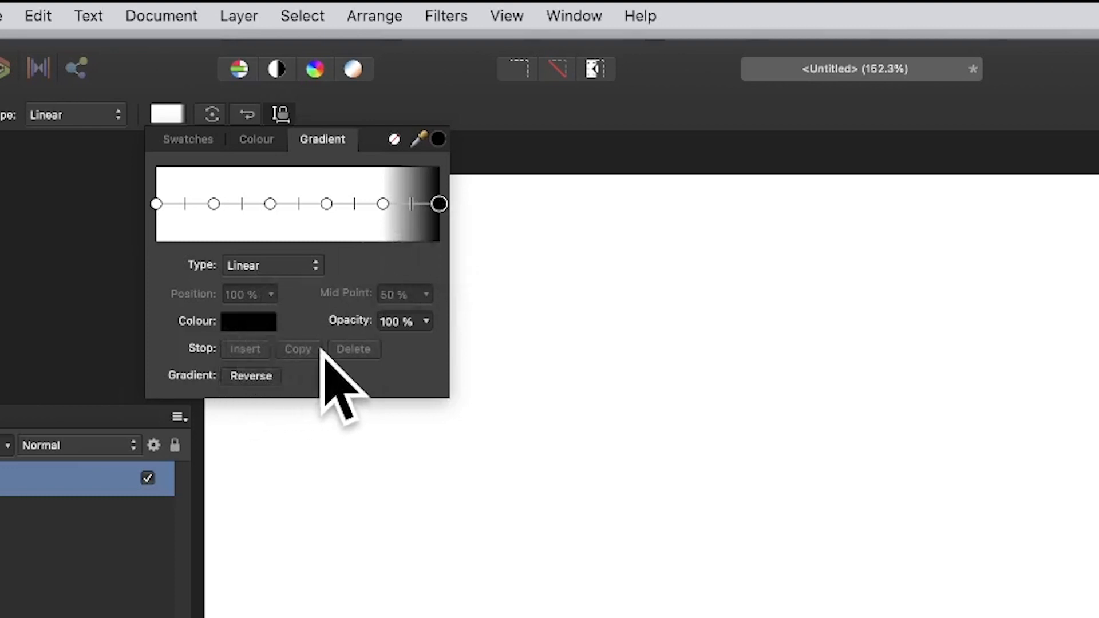
Copy the white 20 % gradient stop to 10 % and colour the copy black (RGB 0, 0, 0)
{"action": "left_click", "coordinate": [213, 205]}
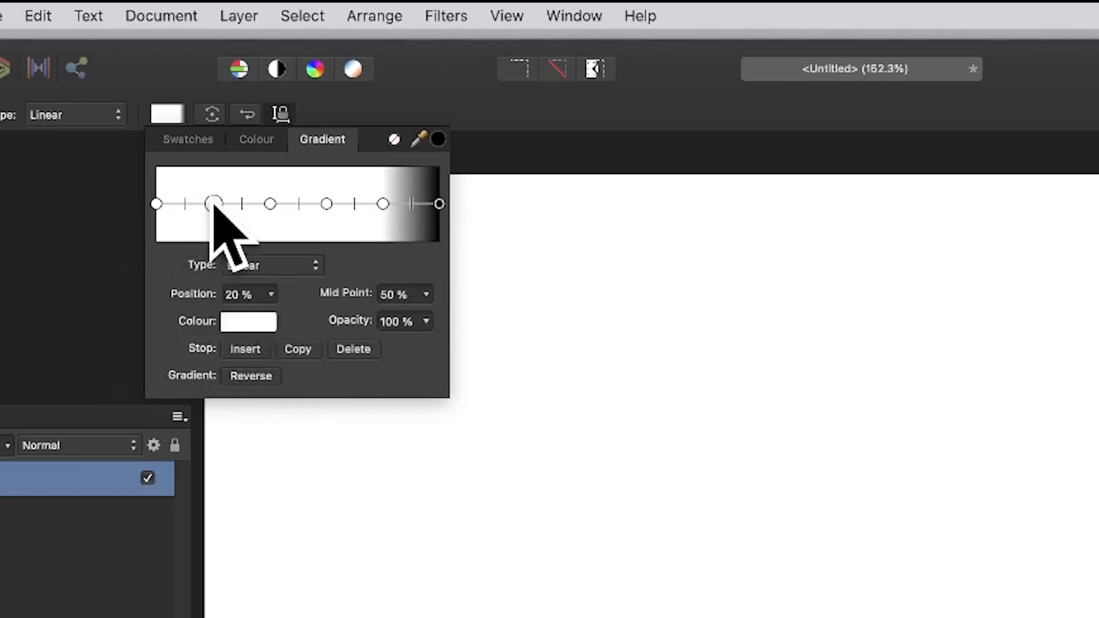
{"action": "left_click", "coordinate": [299, 350]}
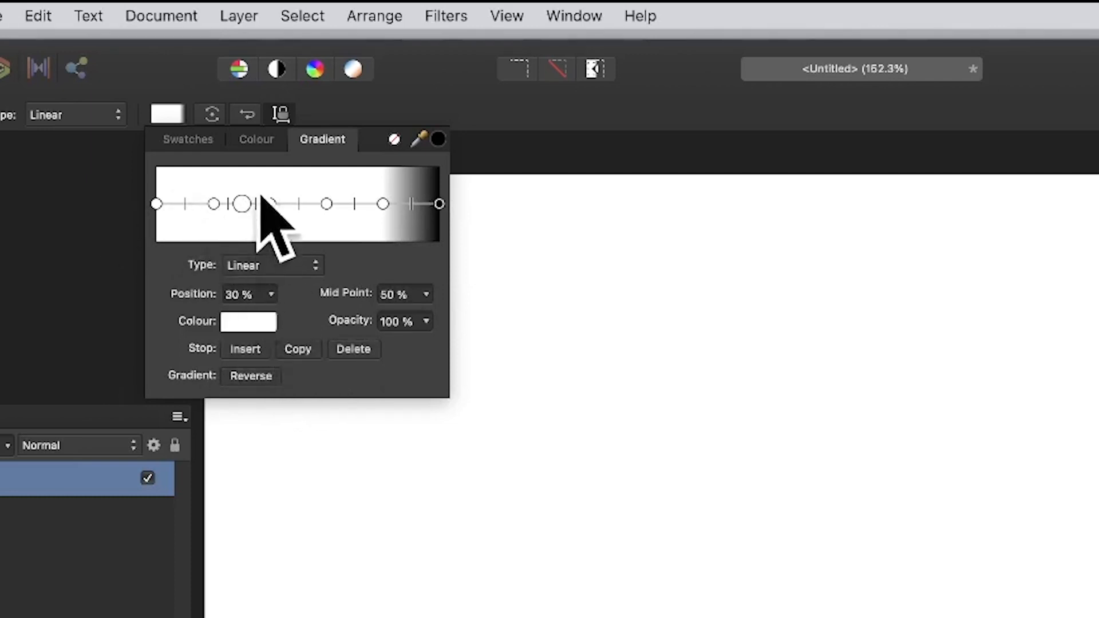
{"action": "left_click_drag", "start_coordinate": [245, 205], "coordinate": [187, 205]}
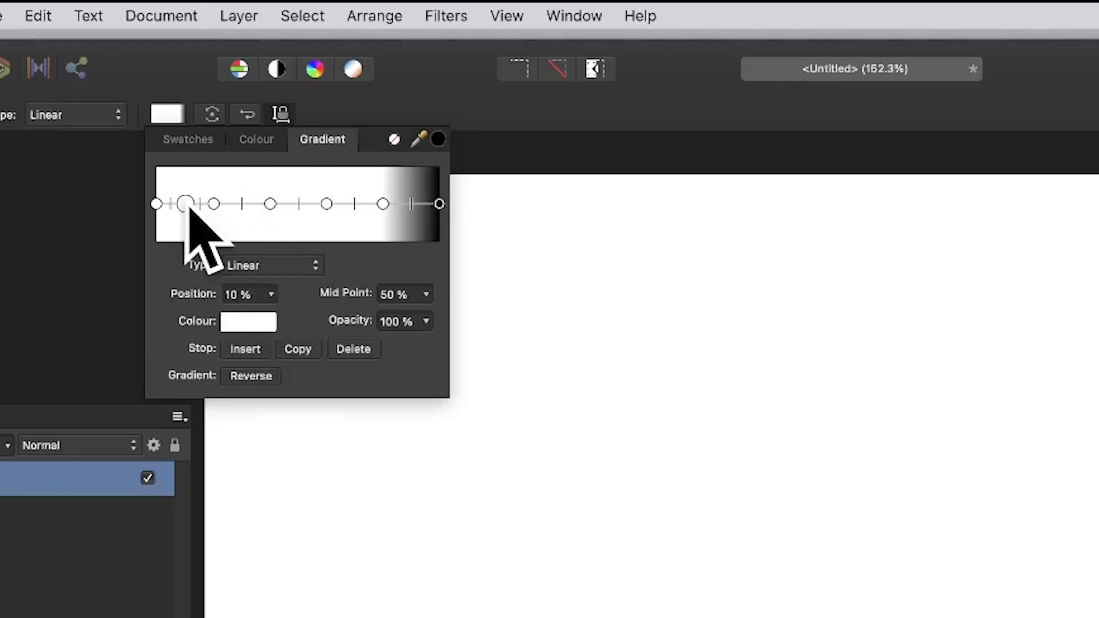
{"action": "left_click", "coordinate": [252, 319]}
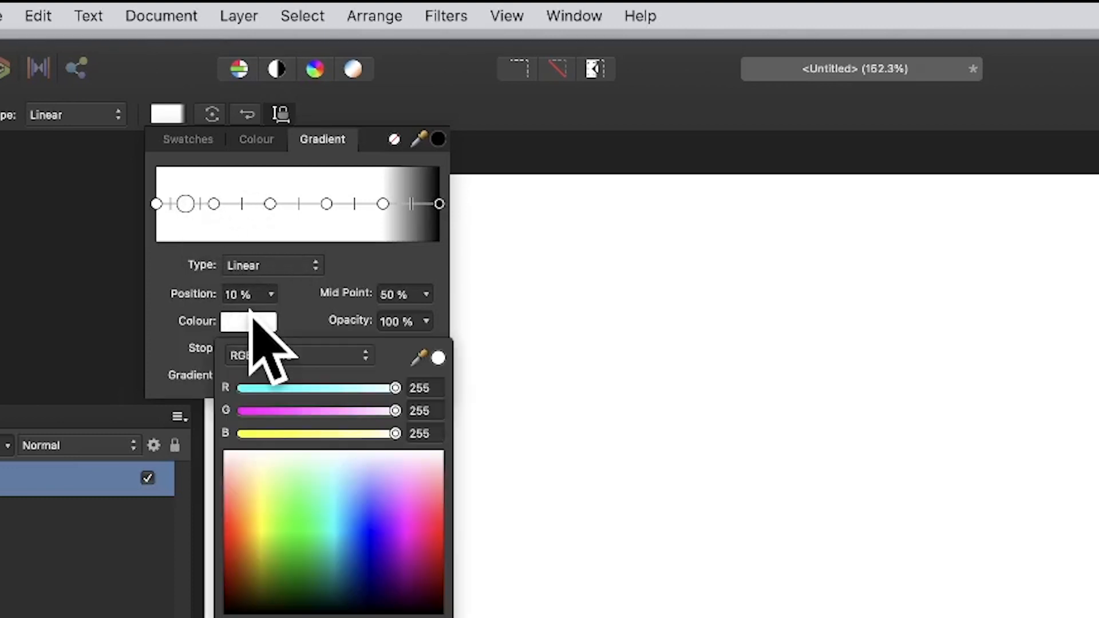
{"action": "left_click", "coordinate": [256, 613]}
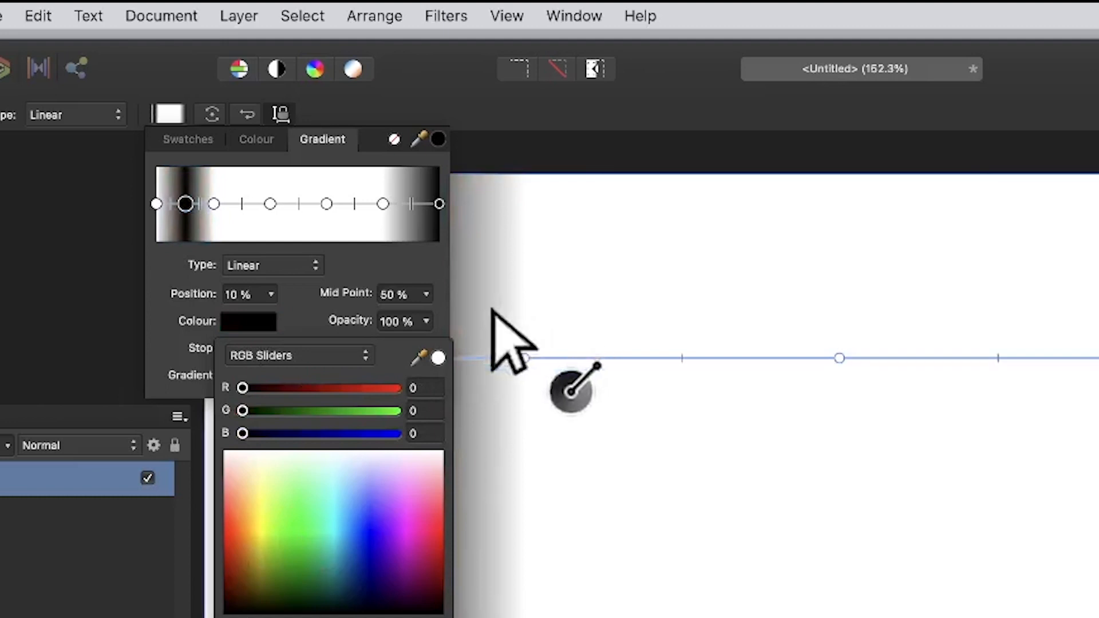
{"action": "left_click", "coordinate": [422, 252]}
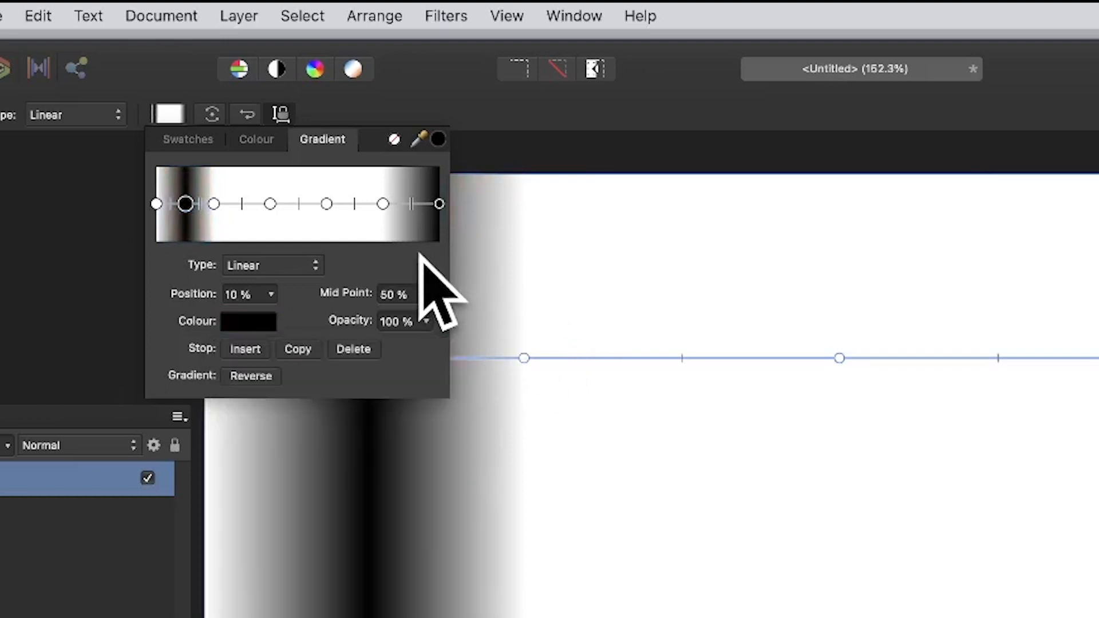
Copy the black 10 % gradient stop to 30 %, 50 %, about 70 % and 90 %, between the white stops
{"action": "left_click", "coordinate": [297, 348]}
{"action": "left_click_drag", "start_coordinate": [205, 205], "coordinate": [241, 205]}
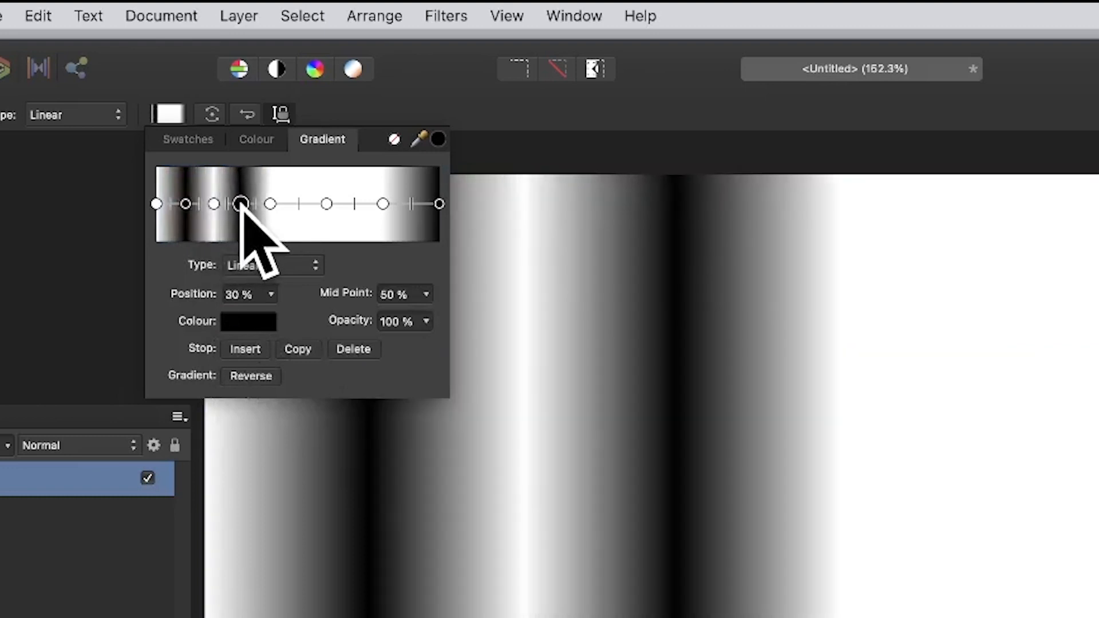
{"action": "left_click", "coordinate": [298, 349]}
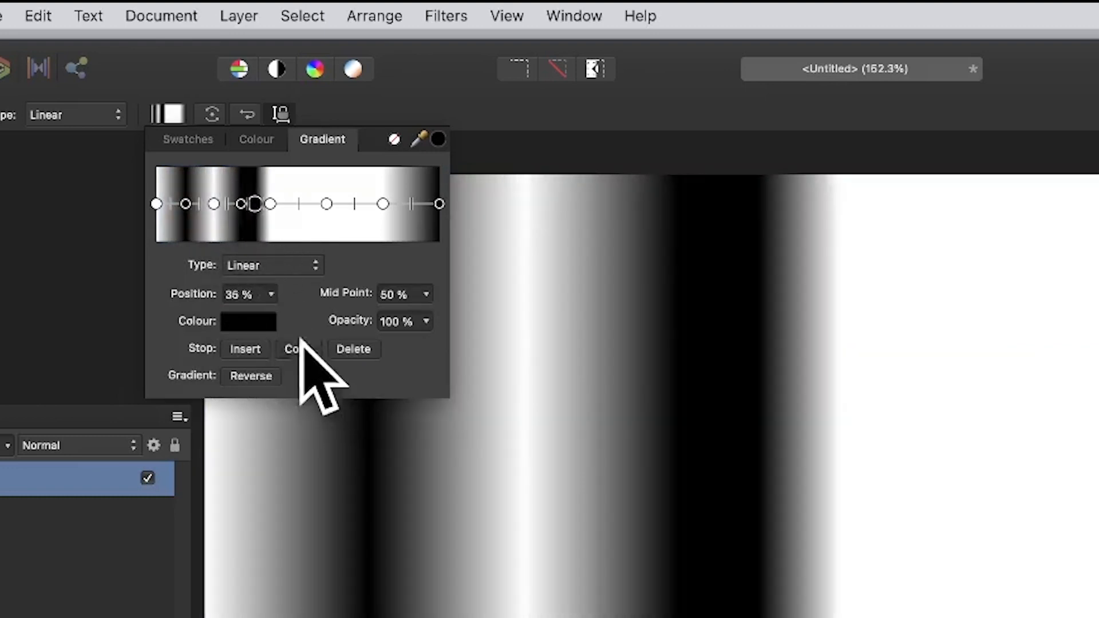
{"action": "left_click_drag", "start_coordinate": [253, 204], "coordinate": [298, 204]}
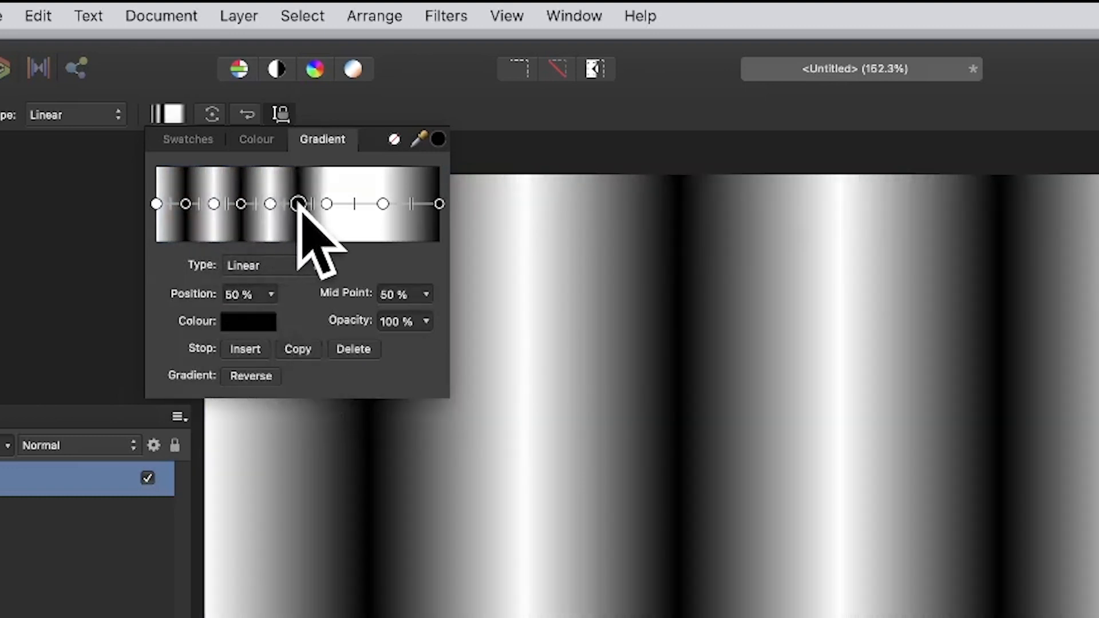
{"action": "left_click", "coordinate": [297, 348]}
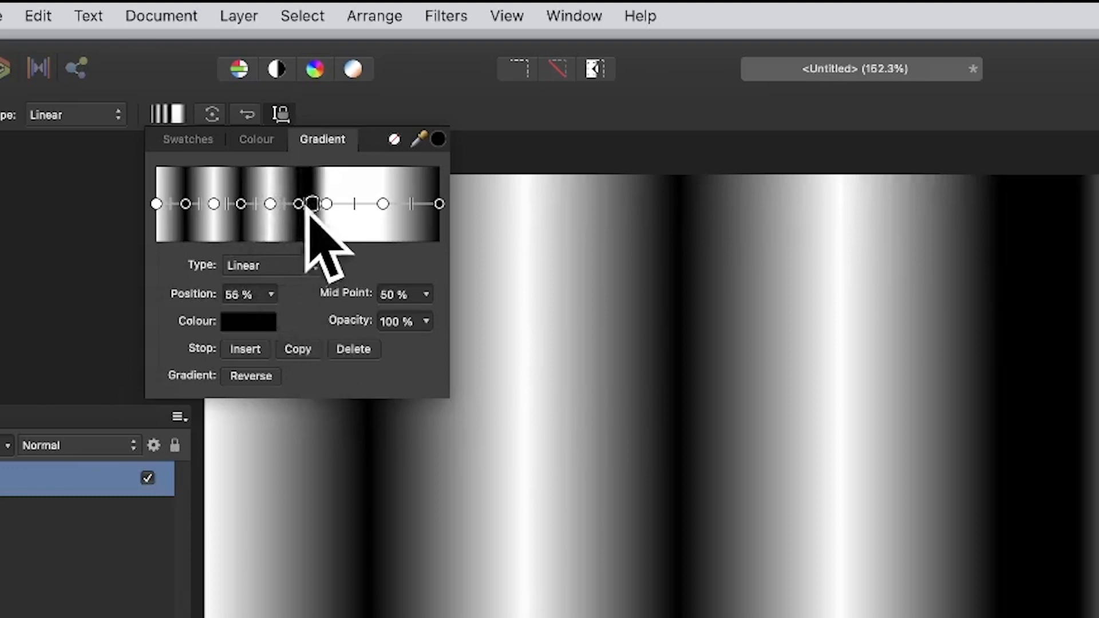
{"action": "left_click_drag", "start_coordinate": [304, 204], "coordinate": [409, 204]}
{"action": "left_click", "coordinate": [303, 349]}
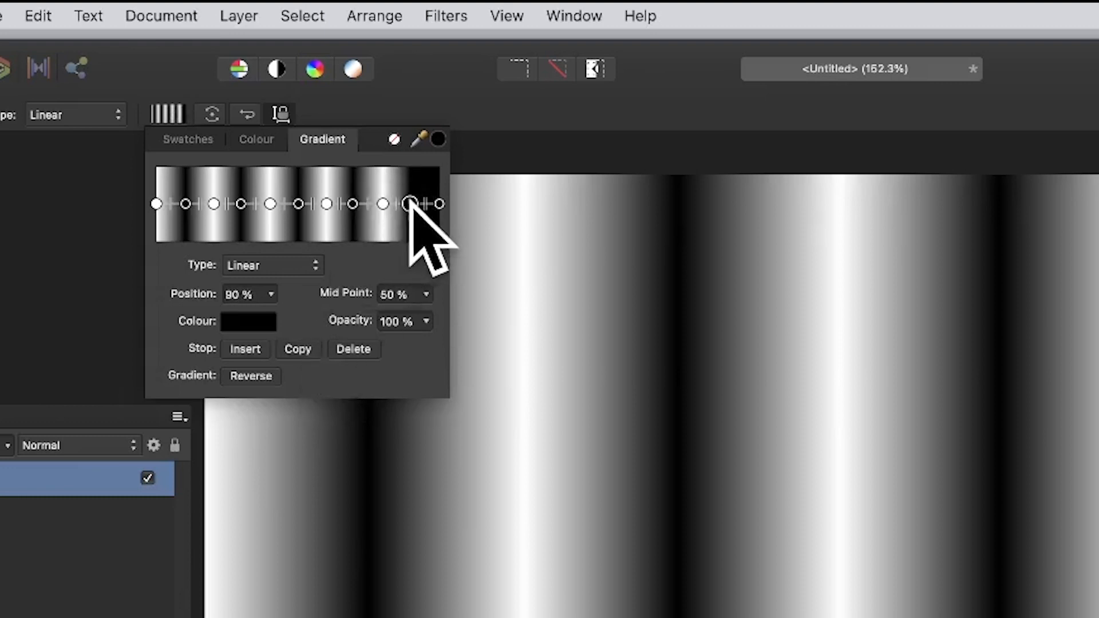
Colour the gradient's end stop at 100 % white (RGB 255, 255, 255) and close the gradient editor
{"action": "left_click", "coordinate": [439, 204]}
{"action": "left_click", "coordinate": [250, 322]}
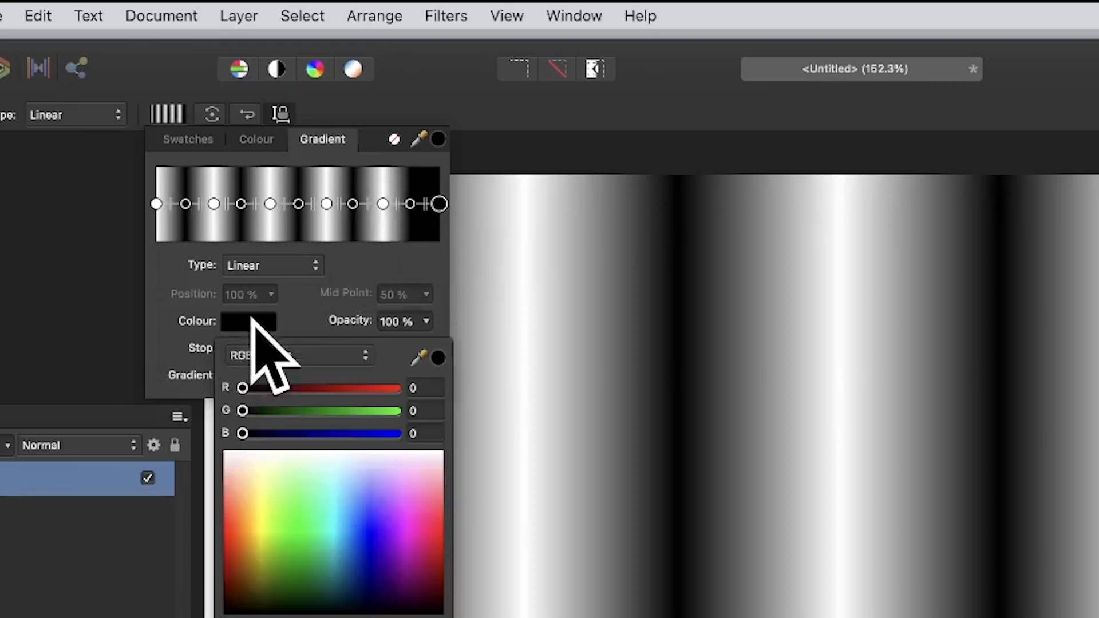
{"action": "left_click", "coordinate": [275, 458]}
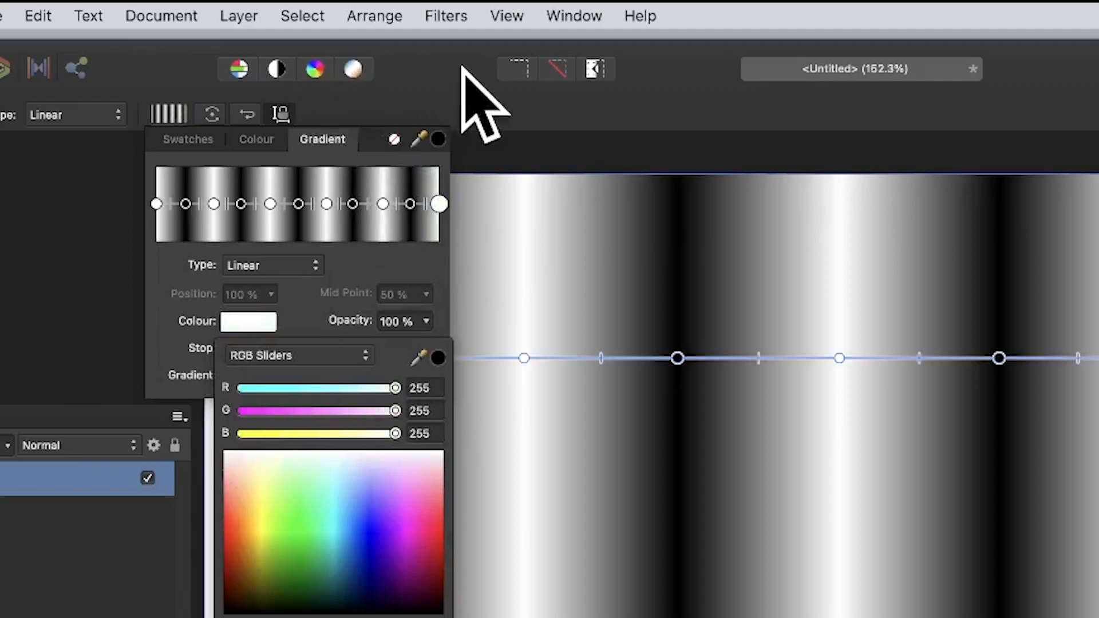
{"action": "left_click", "coordinate": [461, 67]}
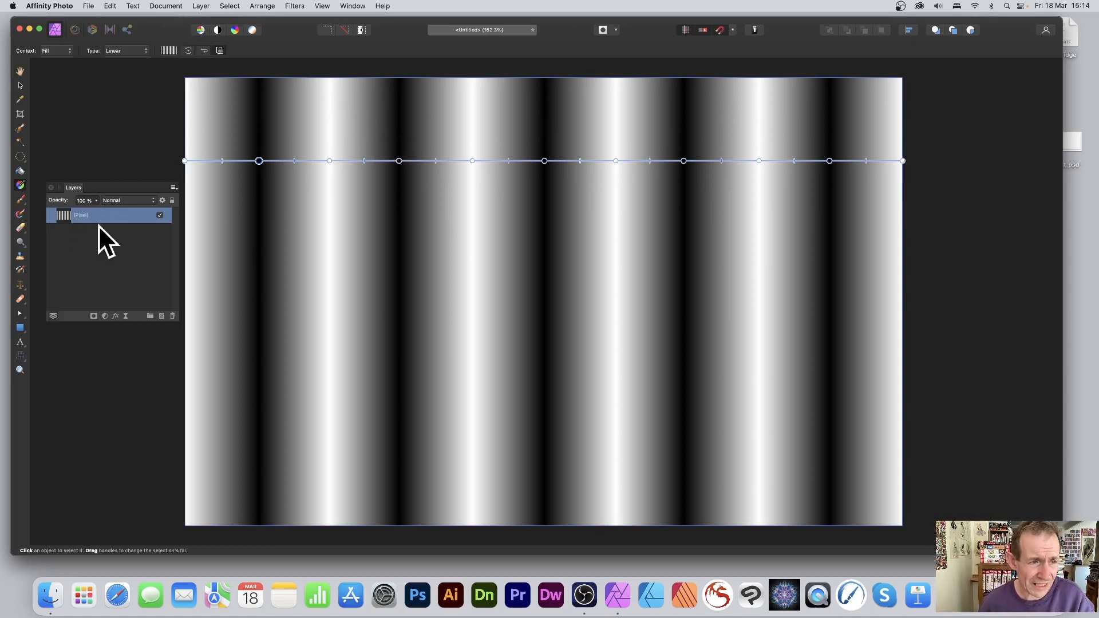
Create a new pattern layer from the selection and set up its tile at about half size with Mirror enabled
{"action": "left_click", "coordinate": [204, 3]}
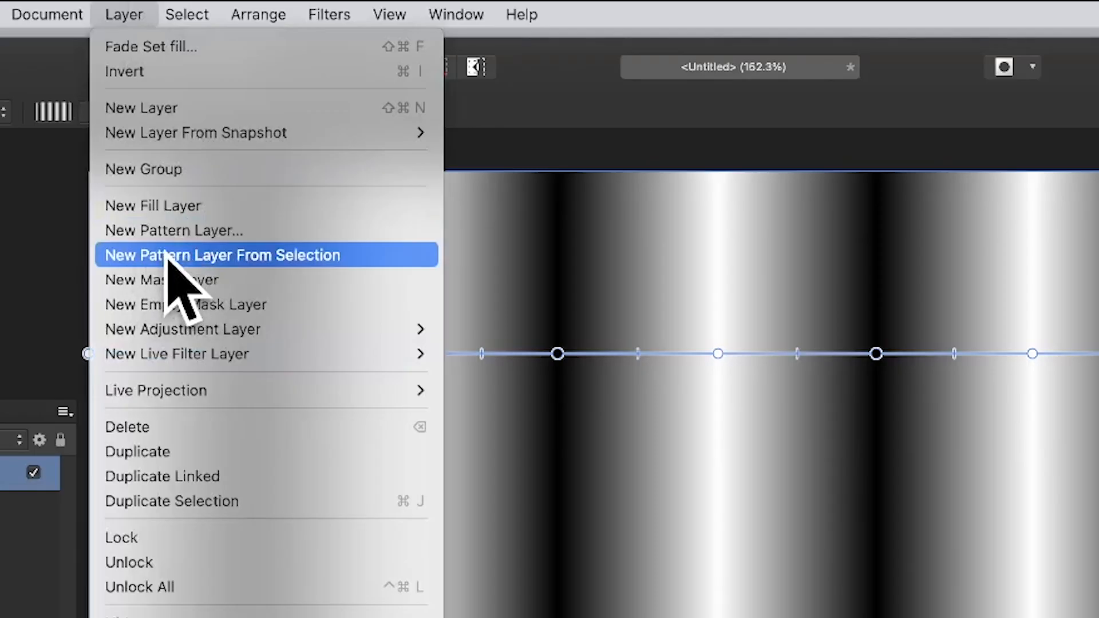
{"action": "left_click", "coordinate": [166, 256]}
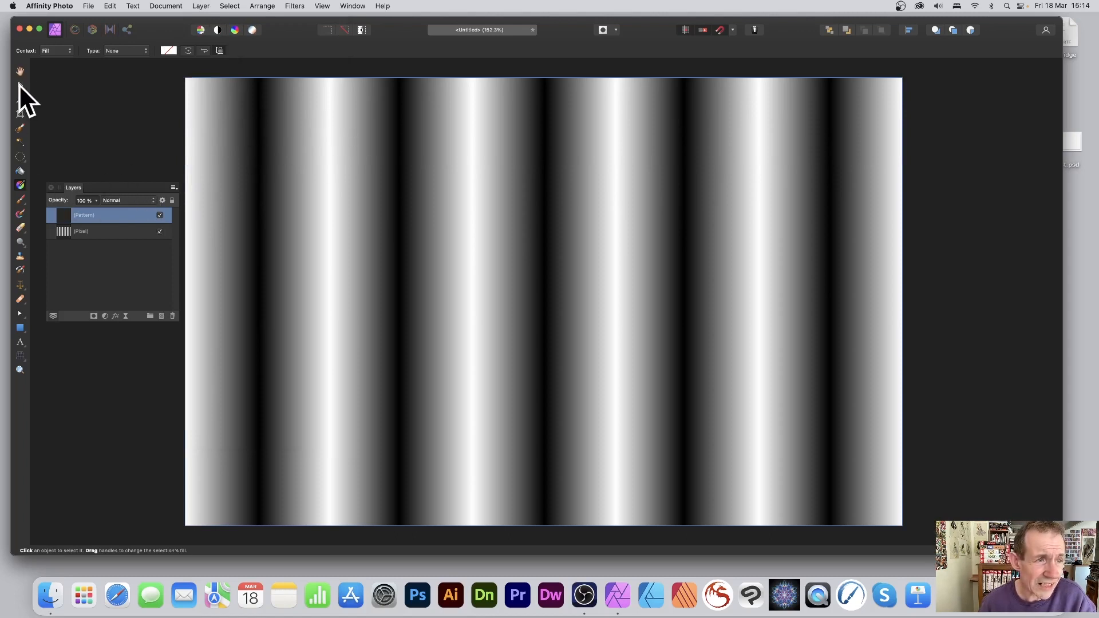
{"action": "left_click", "coordinate": [20, 84]}
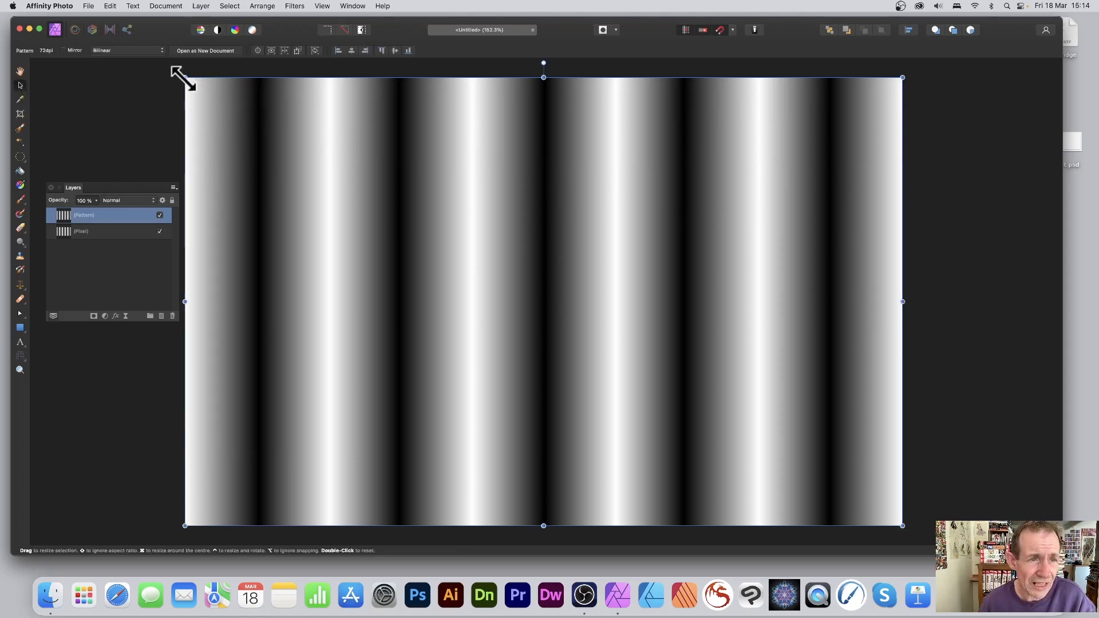
{"action": "left_click_drag", "start_coordinate": [184, 78], "coordinate": [538, 299]}
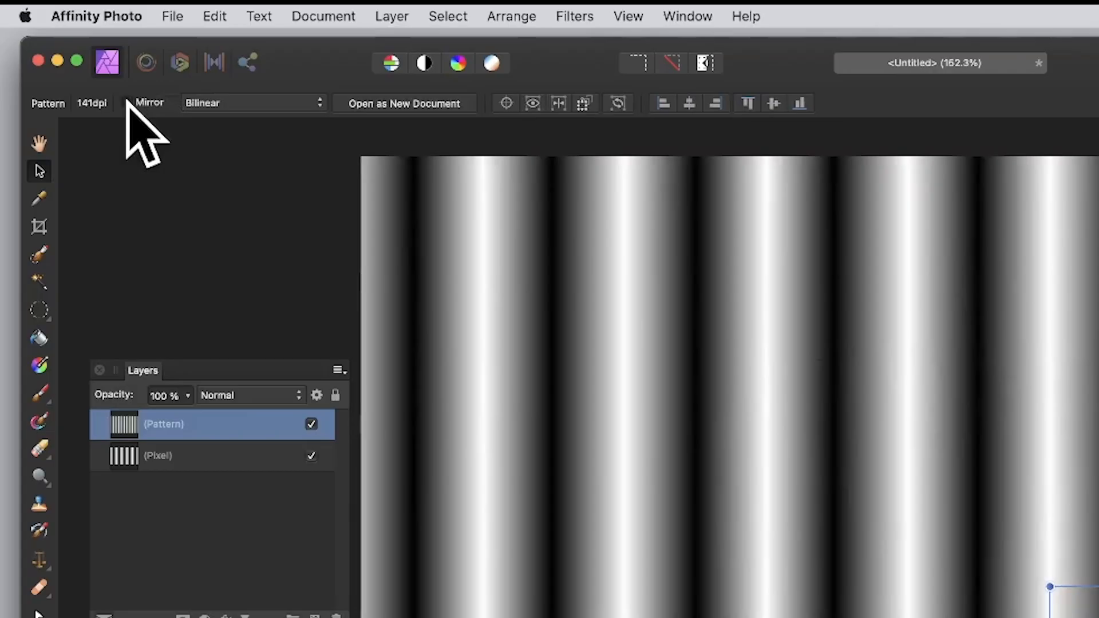
{"action": "left_click", "coordinate": [65, 50]}
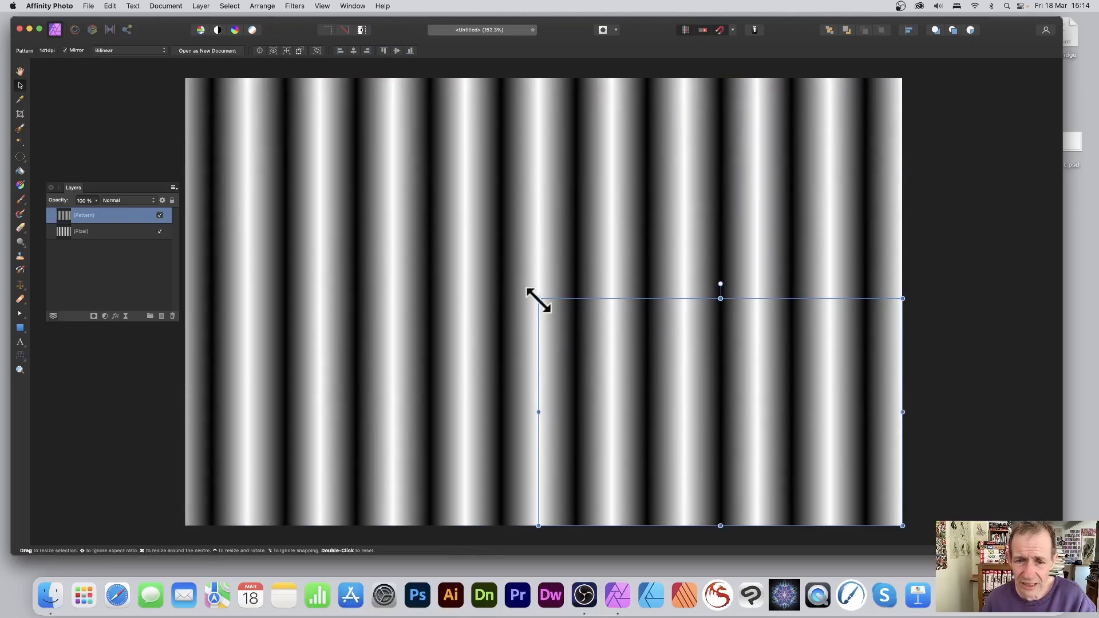
Resize the pattern tile to a small, roughly square shape and rotate it about 35 degrees clockwise so the stripes run diagonally
{"action": "left_click_drag", "start_coordinate": [538, 298], "coordinate": [394, 195]}
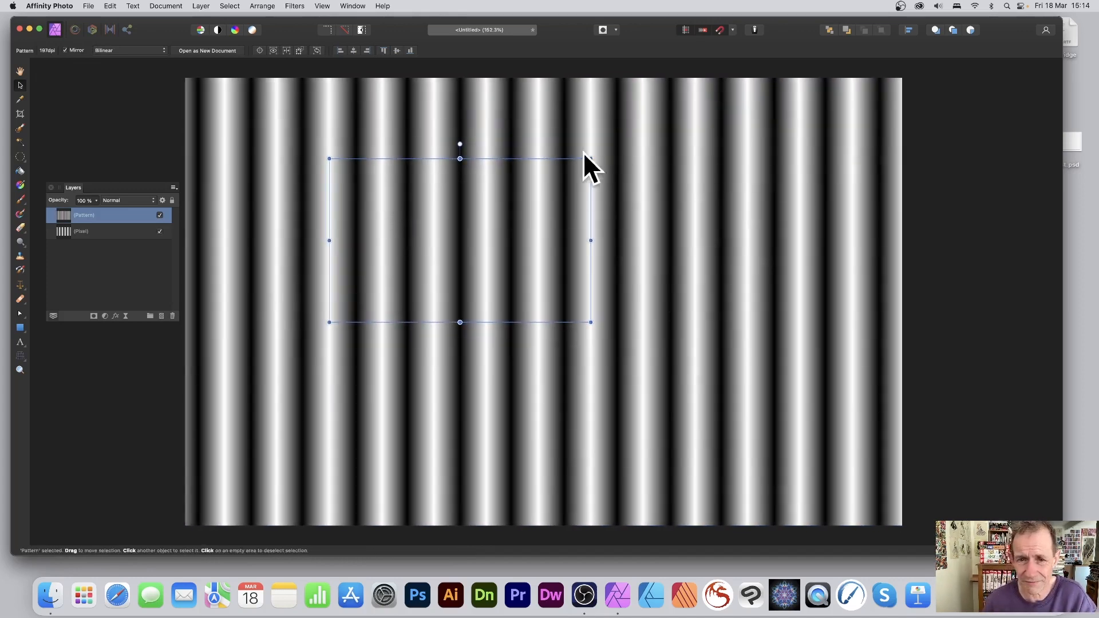
{"action": "left_click_drag", "start_coordinate": [594, 158], "coordinate": [605, 185]}
{"action": "left_click_drag", "start_coordinate": [331, 215], "coordinate": [545, 248]}
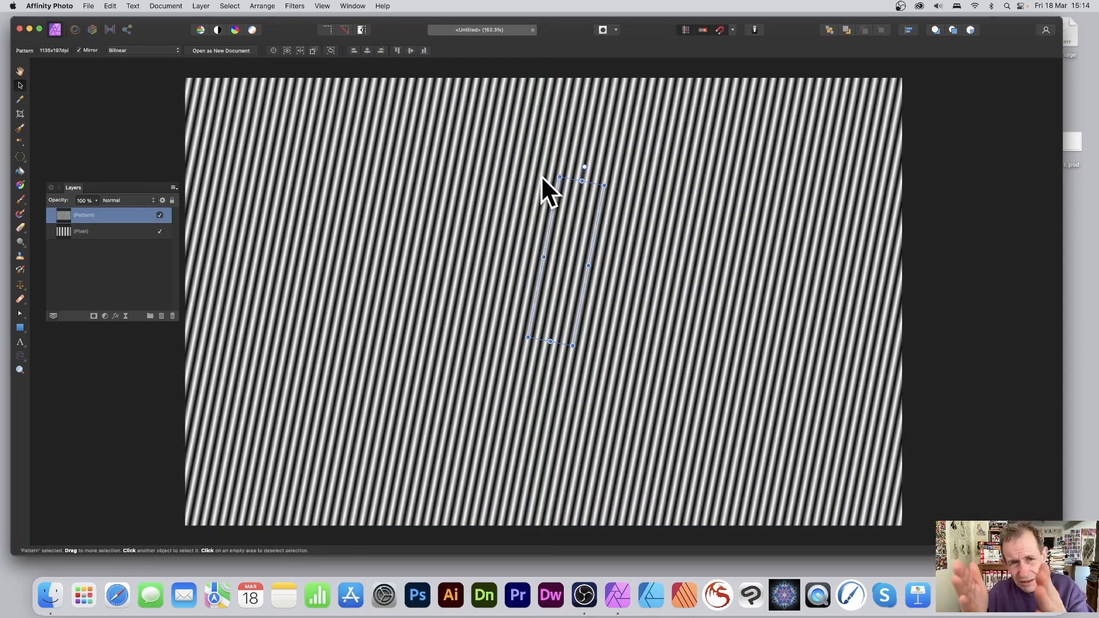
{"action": "scroll", "coordinate": [541, 175], "scroll_direction": "up", "scroll_amount": 3}
{"action": "scroll", "coordinate": [544, 184], "scroll_direction": "down", "scroll_amount": 4}
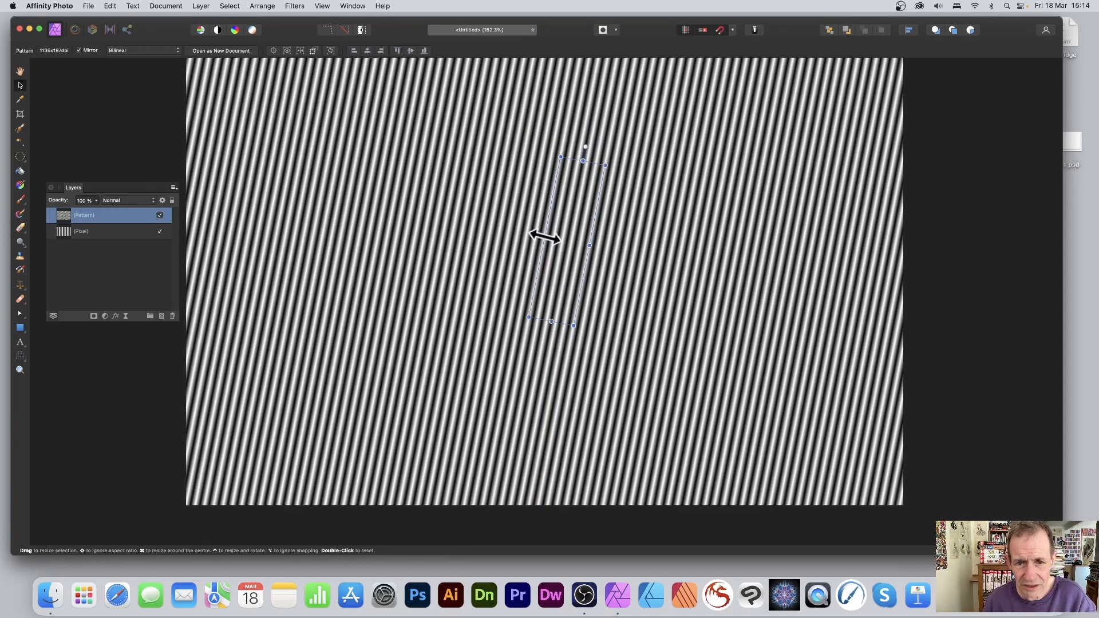
{"action": "left_click_drag", "start_coordinate": [544, 237], "coordinate": [427, 213]}
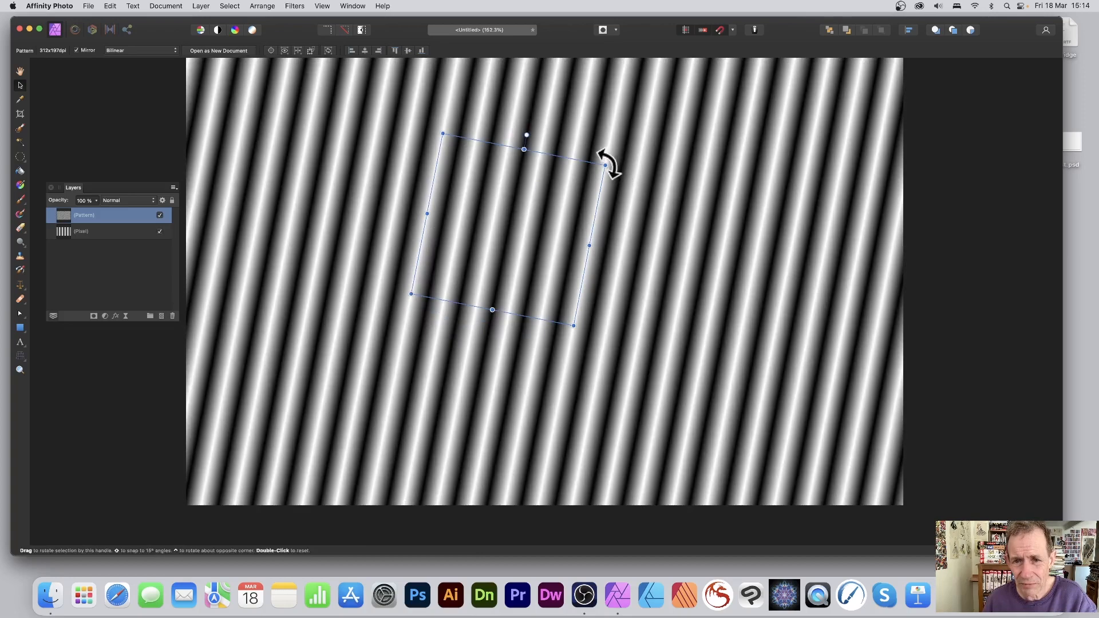
{"action": "left_click_drag", "start_coordinate": [607, 163], "coordinate": [624, 209]}
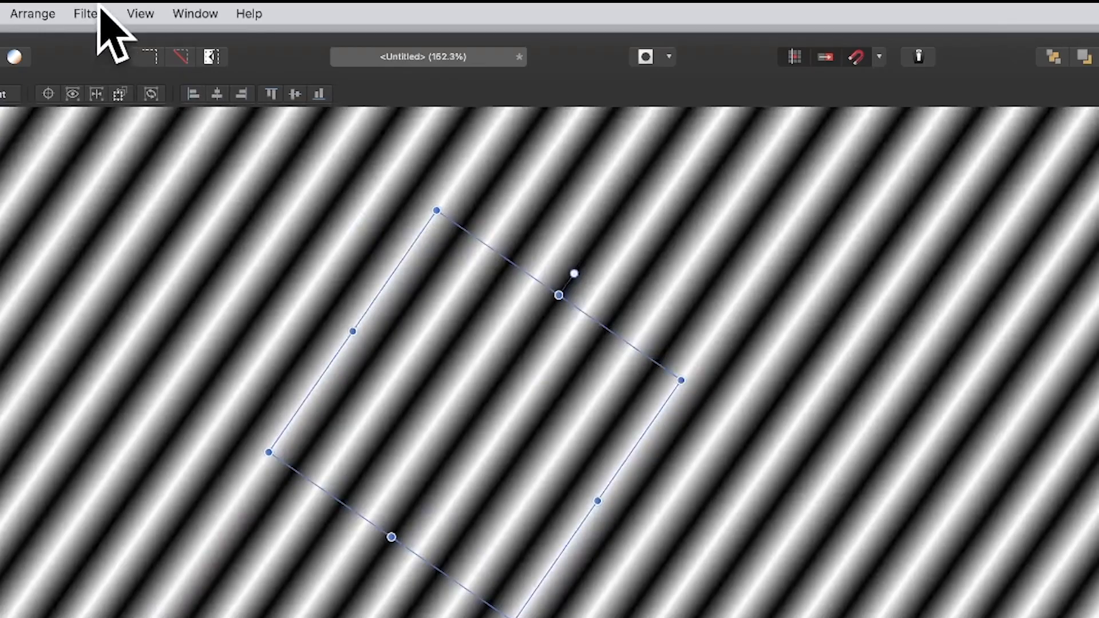
Start the Twirl distortion on the pattern layer and try the swirl centre at several points around the tile
{"action": "left_click", "coordinate": [85, 13]}
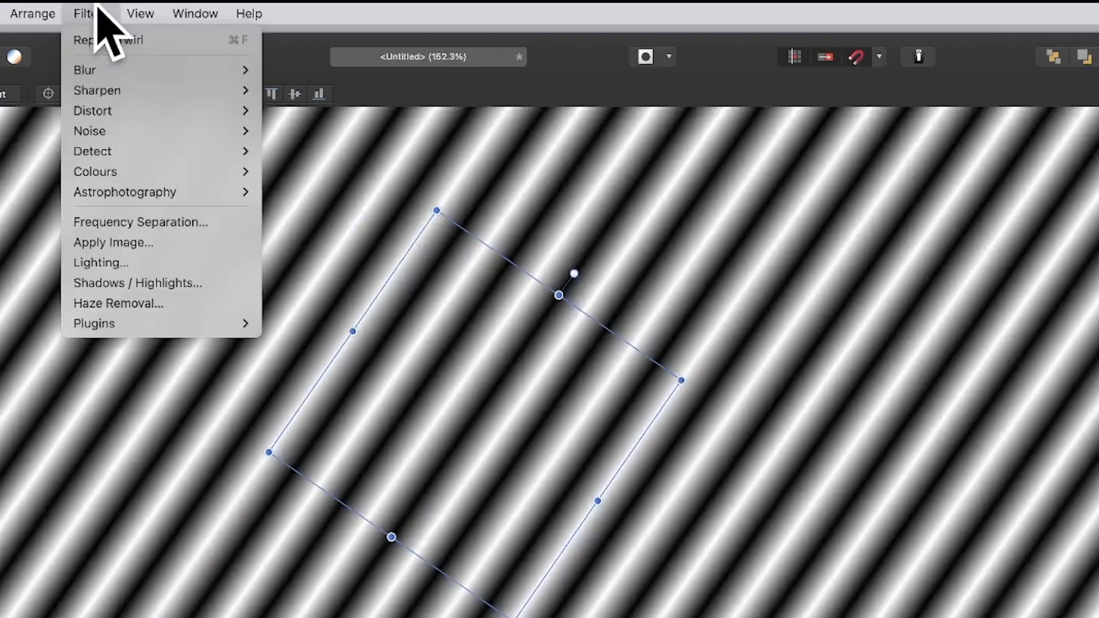
{"action": "mouse_move", "coordinate": [103, 114]}
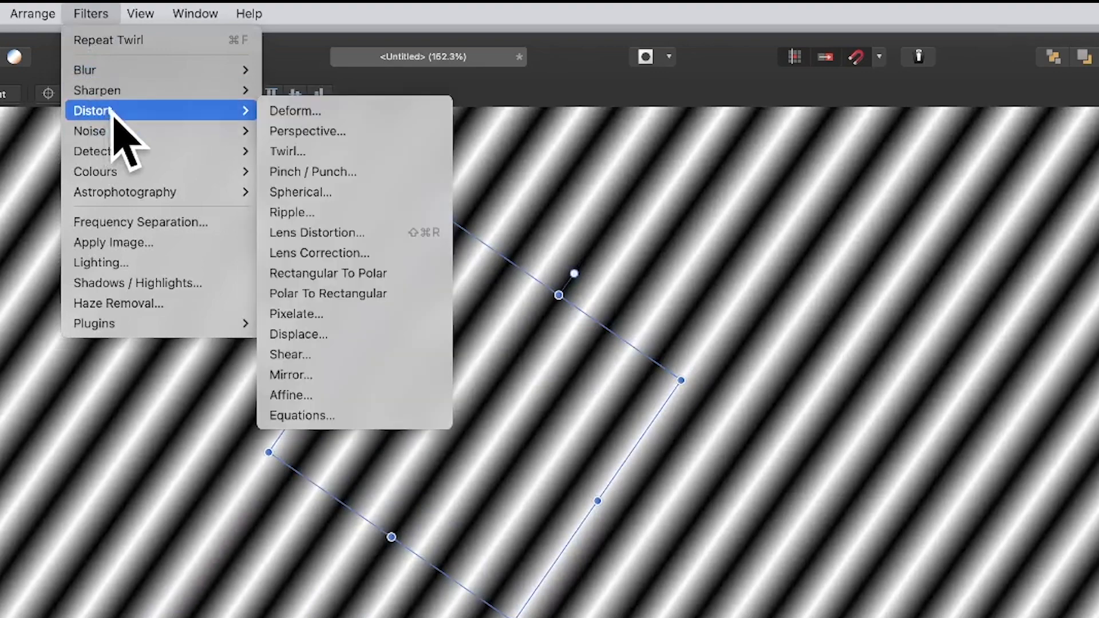
{"action": "left_click", "coordinate": [302, 152]}
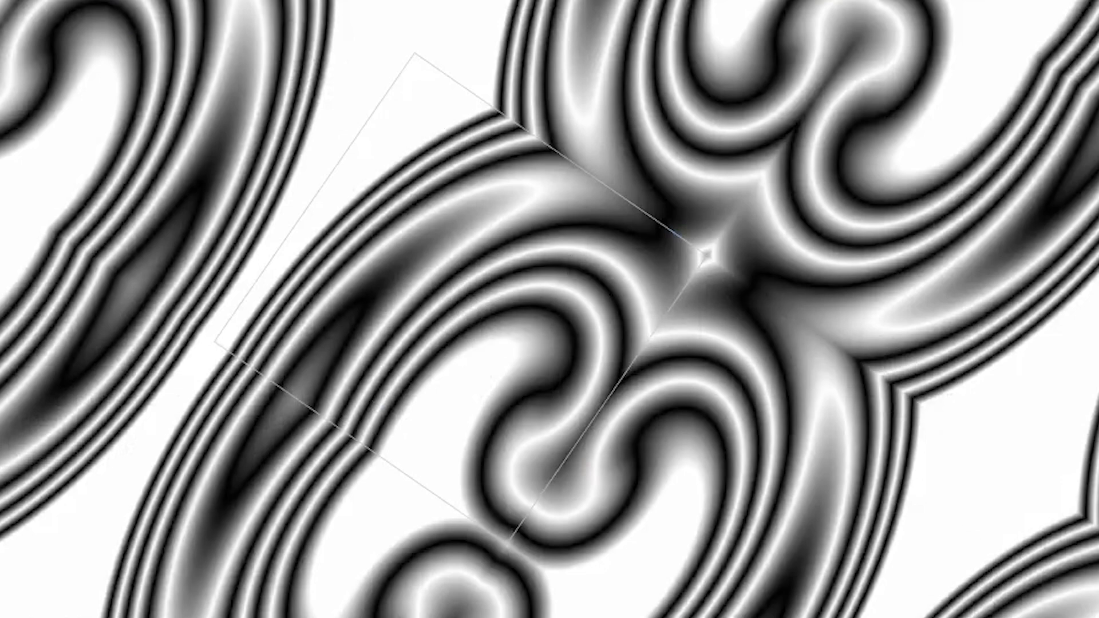
{"action": "left_click_drag", "start_coordinate": [596, 236], "coordinate": [1065, 212]}
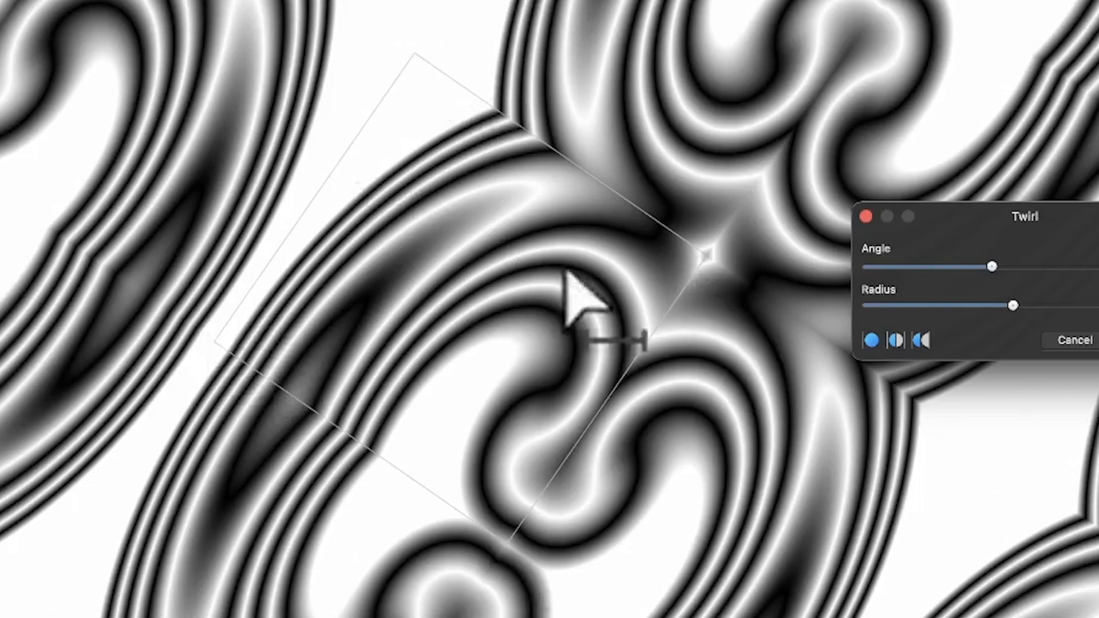
{"action": "mouse_move", "coordinate": [511, 314]}
{"action": "left_mouse_down"}
{"action": "mouse_move", "coordinate": [422, 307]}
{"action": "mouse_move", "coordinate": [479, 319]}
{"action": "mouse_move", "coordinate": [379, 393]}
{"action": "mouse_move", "coordinate": [535, 449]}
{"action": "mouse_move", "coordinate": [425, 258]}
{"action": "mouse_move", "coordinate": [2, 2]}
{"action": "left_mouse_up"}
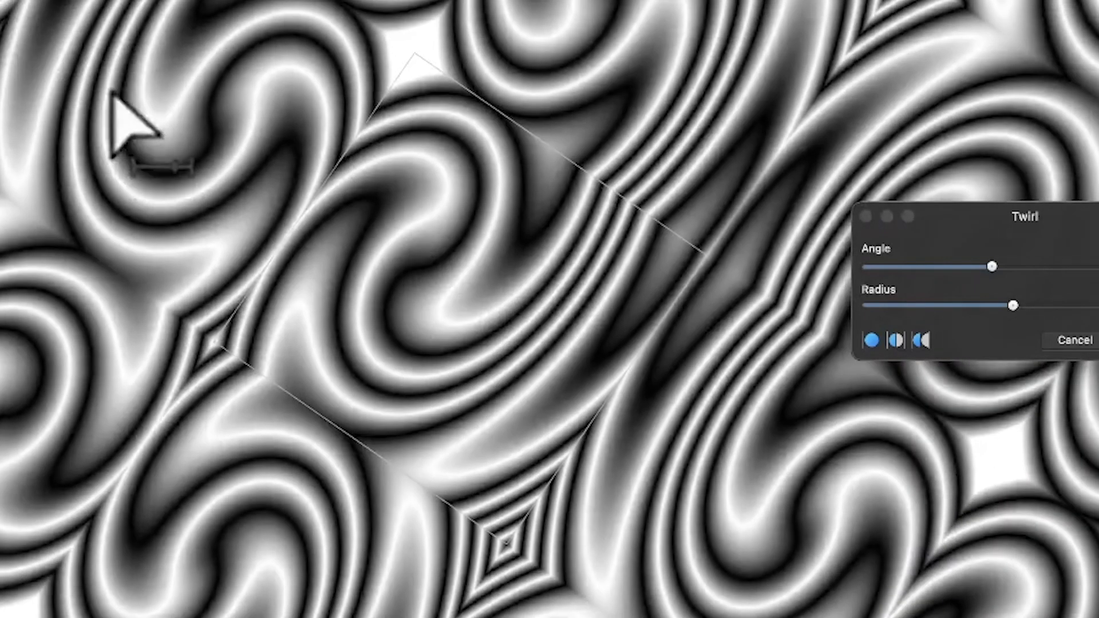
{"action": "left_click_drag", "start_coordinate": [113, 92], "coordinate": [437, 422]}
{"action": "left_click_drag", "start_coordinate": [1028, 222], "coordinate": [611, 110]}
Apply the Twirl at 594.6° with a 209.6 px radius, centred low in the tile, and rotate the tile about 60 degrees anticlockwise
{"action": "left_click_drag", "start_coordinate": [578, 156], "coordinate": [680, 163]}
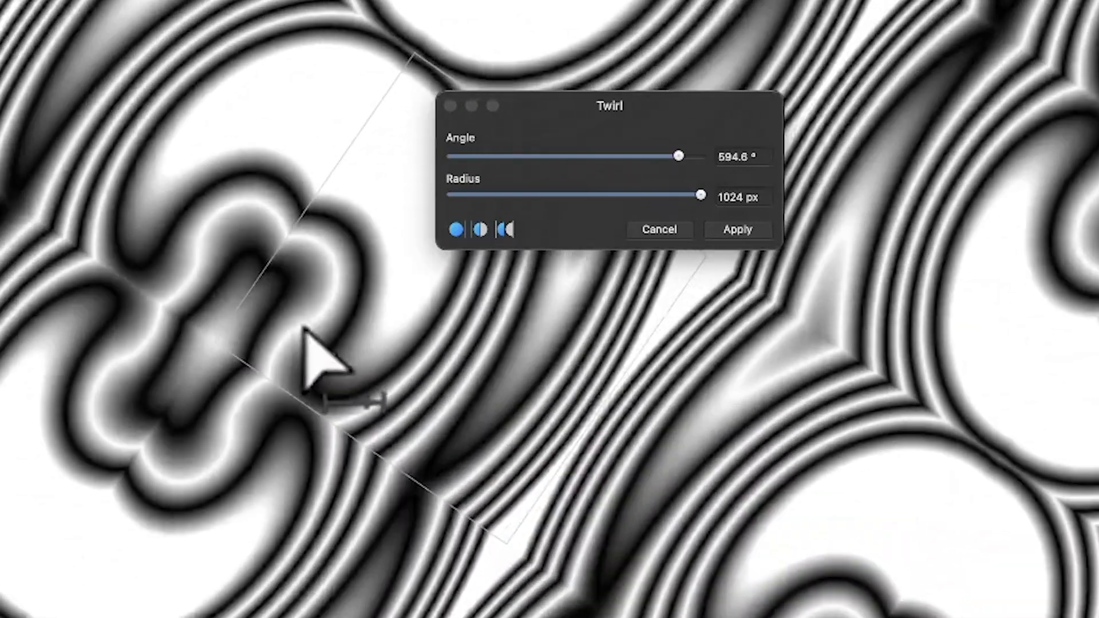
{"action": "left_click_drag", "start_coordinate": [701, 195], "coordinate": [615, 190]}
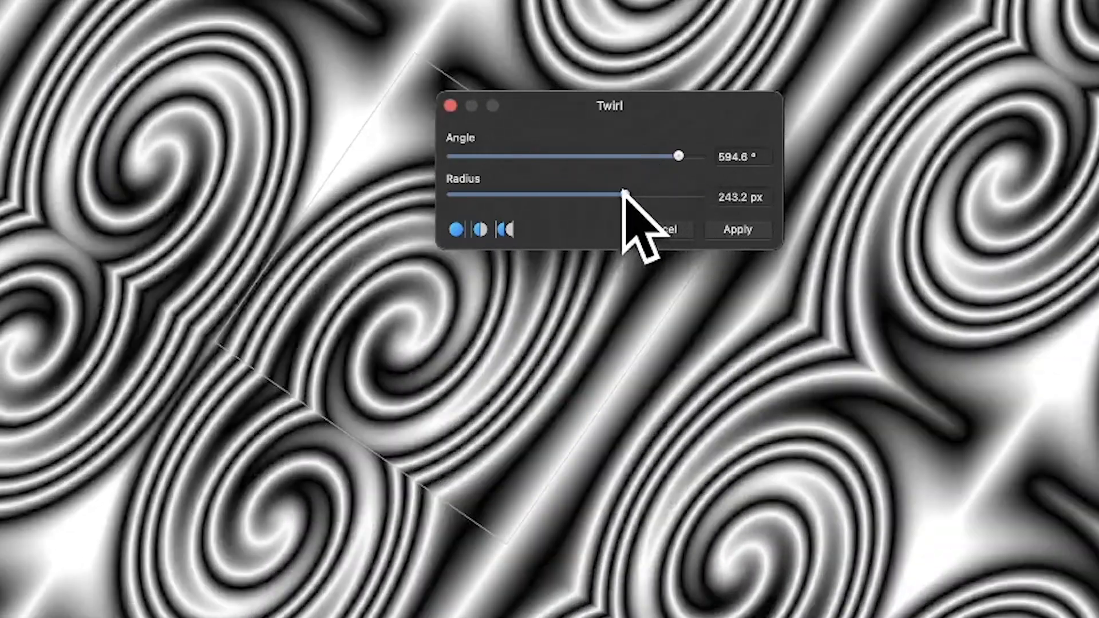
{"action": "mouse_move", "coordinate": [394, 359]}
{"action": "left_mouse_down"}
{"action": "mouse_move", "coordinate": [553, 394]}
{"action": "mouse_move", "coordinate": [399, 354]}
{"action": "left_mouse_up"}
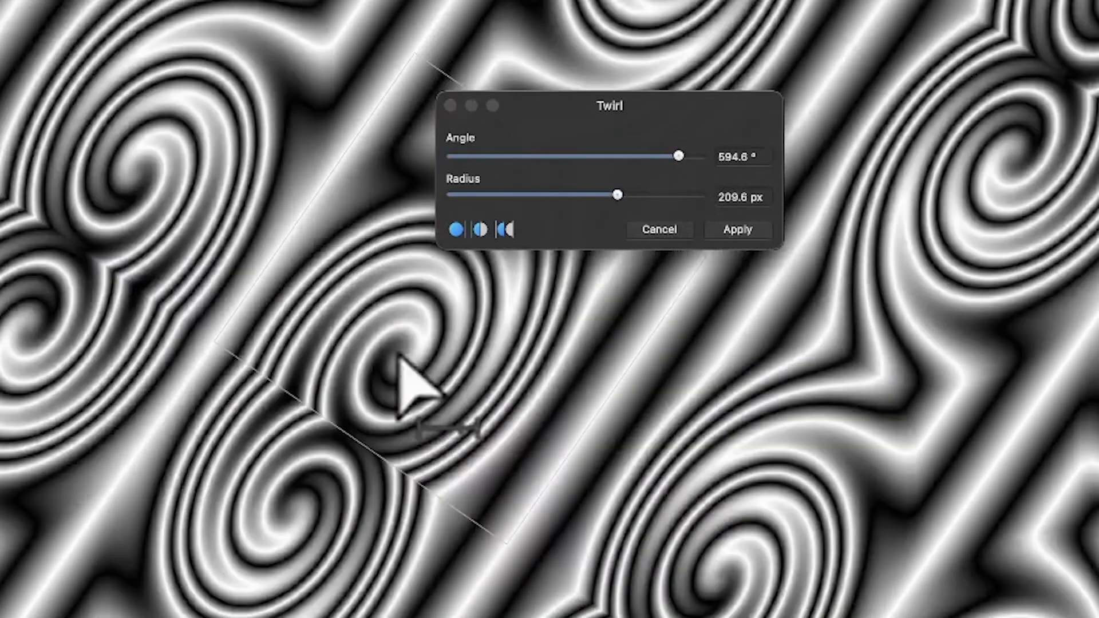
{"action": "left_click", "coordinate": [738, 230]}
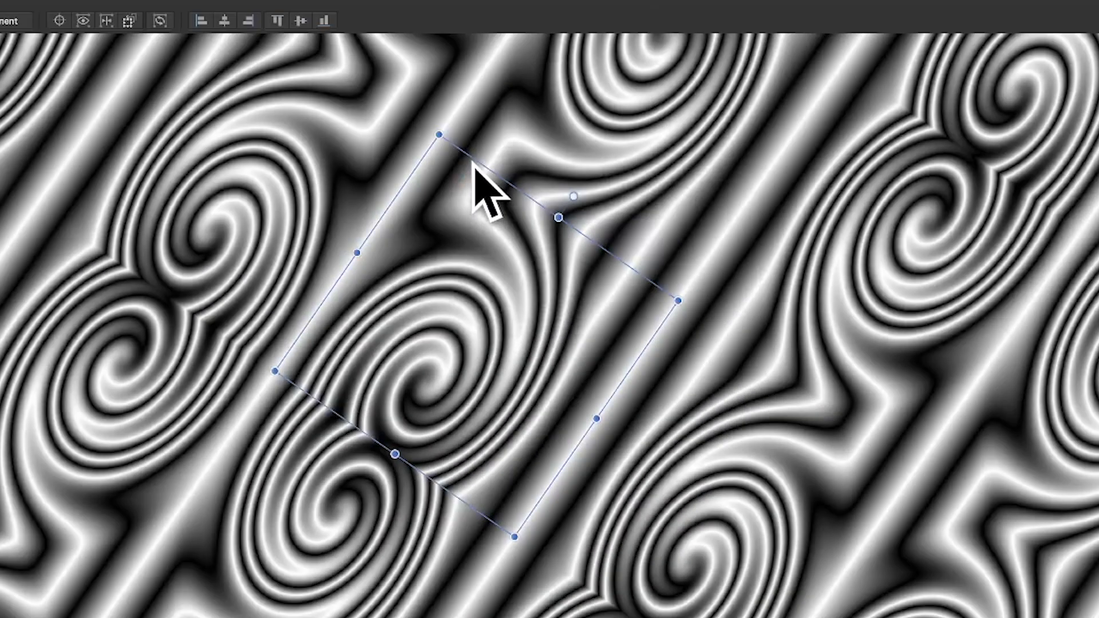
{"action": "left_click_drag", "start_coordinate": [438, 142], "coordinate": [112, 247]}
Try repeating the last Twirl on the rotated pattern, and undo it
{"action": "left_click", "coordinate": [102, 1]}
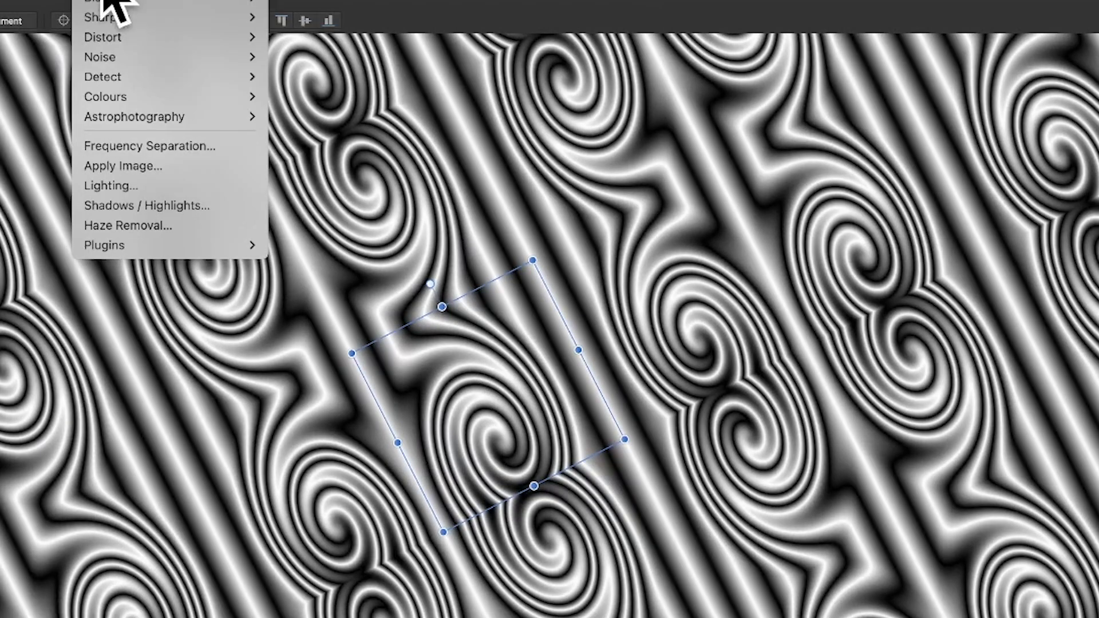
{"action": "left_click", "coordinate": [105, 1]}
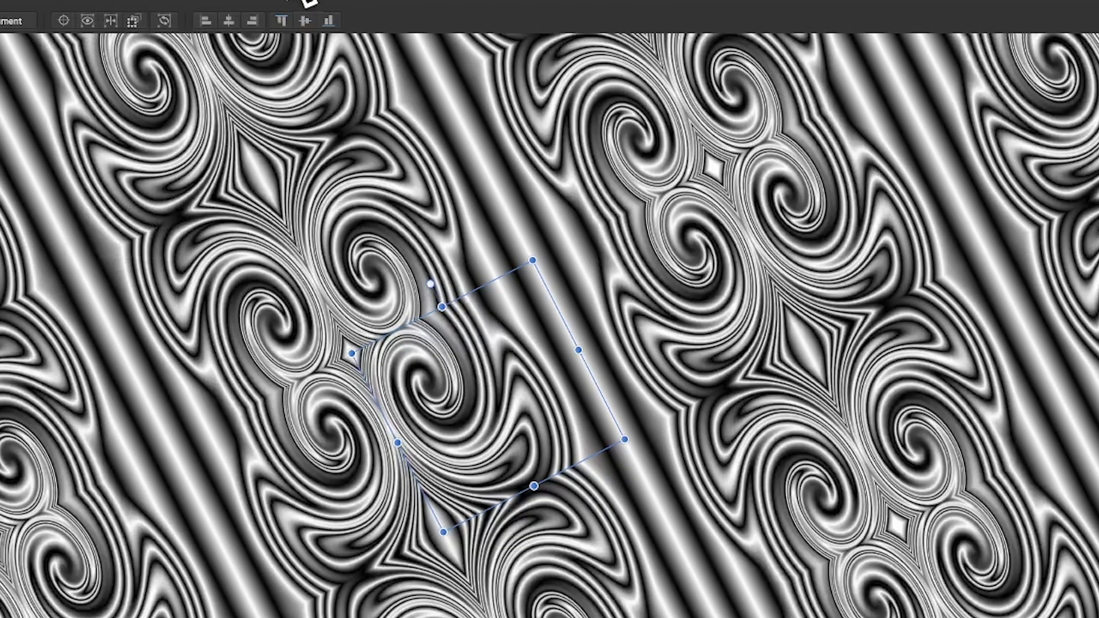
{"action": "left_click", "coordinate": [288, 0]}
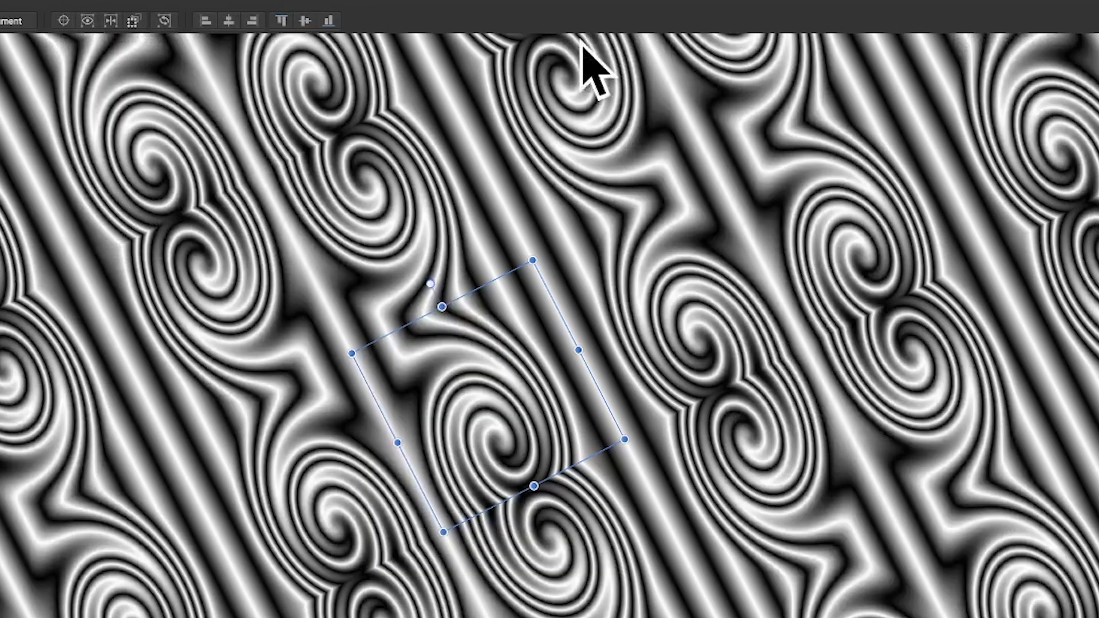
Start another Twirl distortion on the pattern layer and try different swirl centres in and around the tile
{"action": "left_click", "coordinate": [101, 1]}
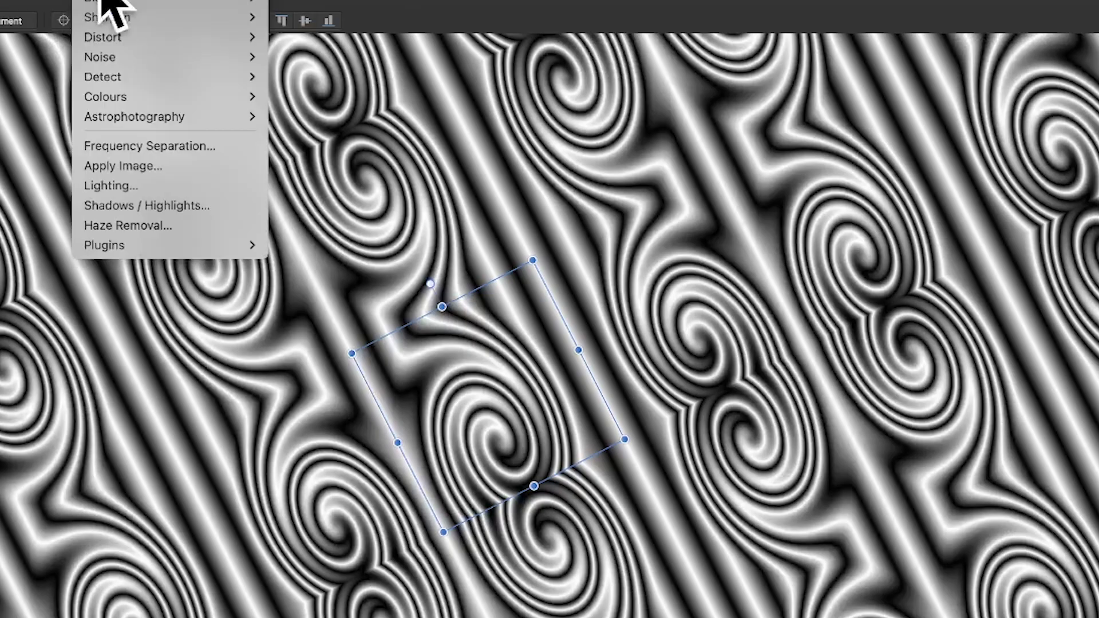
{"action": "mouse_move", "coordinate": [109, 39]}
{"action": "left_click", "coordinate": [369, 79]}
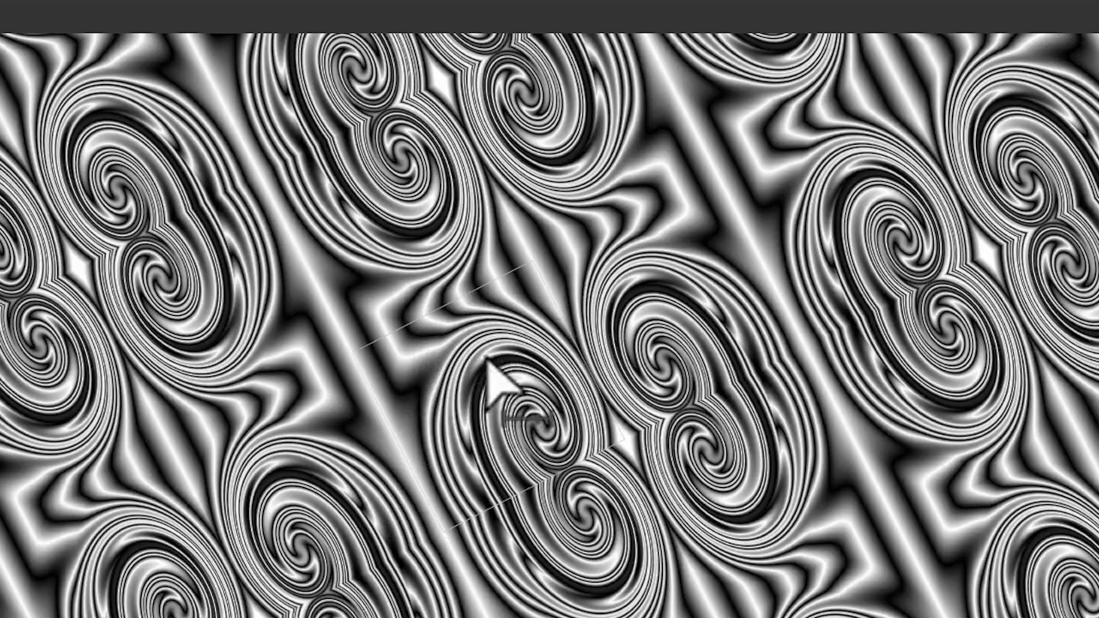
{"action": "left_click_drag", "start_coordinate": [485, 359], "coordinate": [492, 396]}
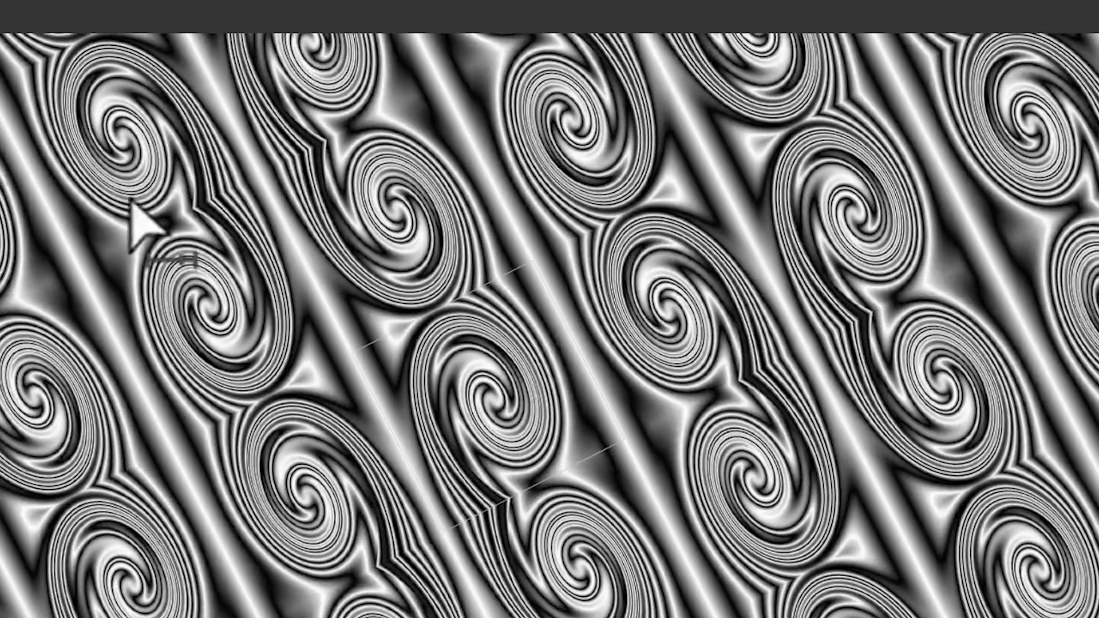
{"action": "left_click_drag", "start_coordinate": [132, 203], "coordinate": [109, 252]}
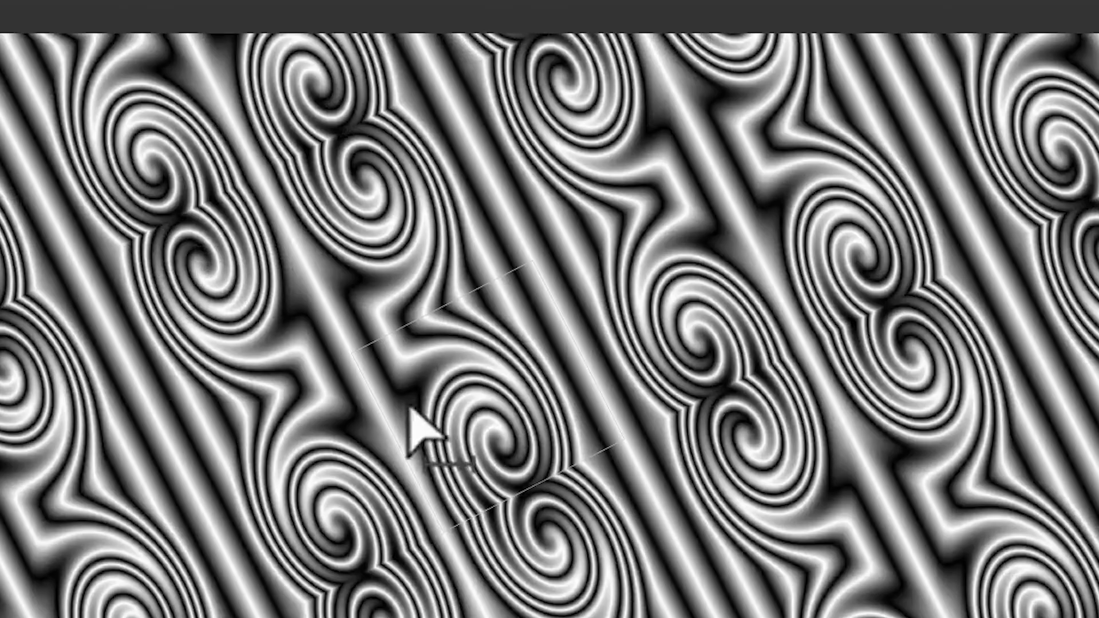
{"action": "left_click_drag", "start_coordinate": [413, 417], "coordinate": [541, 263]}
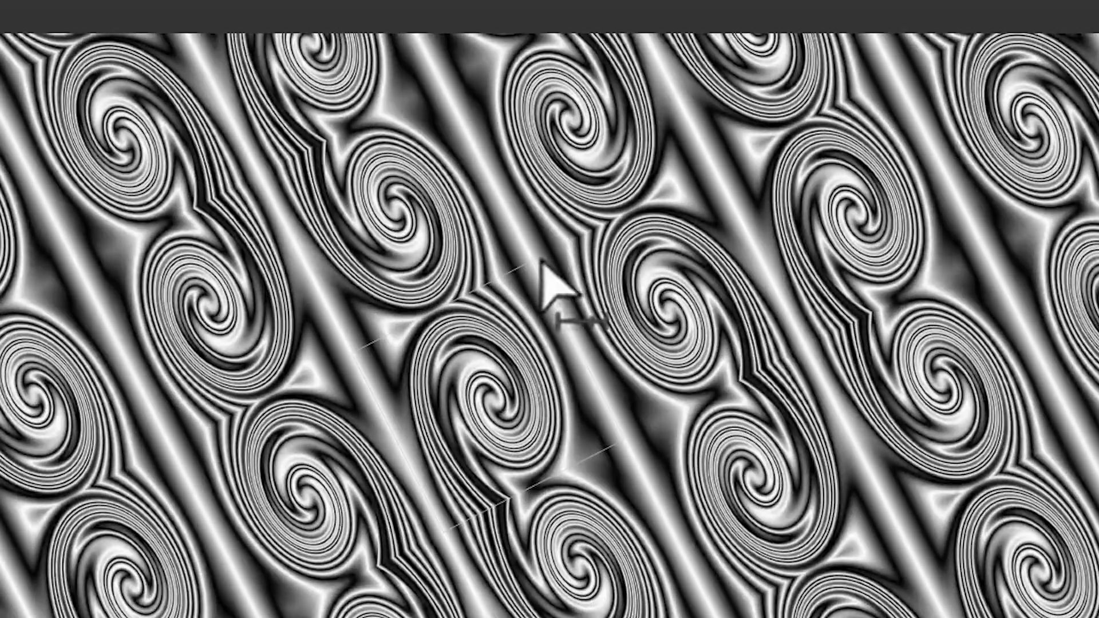
{"action": "left_click_drag", "start_coordinate": [615, 404], "coordinate": [498, 398]}
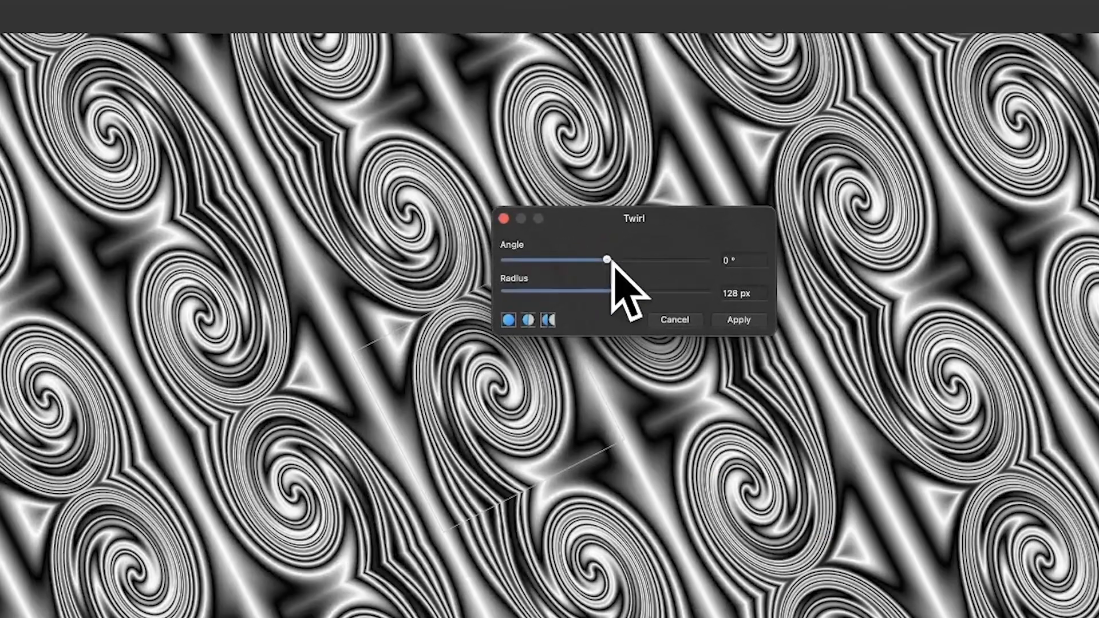
Set the second Twirl to 544.9° with a 421.3 px radius, centre it inside the tile and apply it
{"action": "left_click_drag", "start_coordinate": [608, 258], "coordinate": [681, 292]}
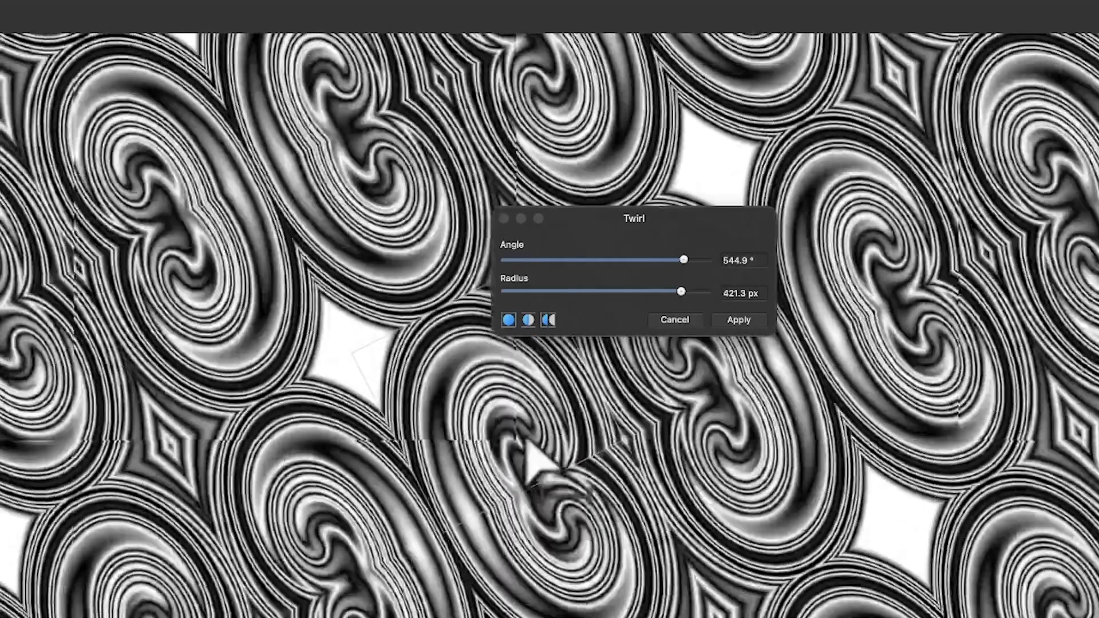
{"action": "left_click_drag", "start_coordinate": [526, 441], "coordinate": [514, 413]}
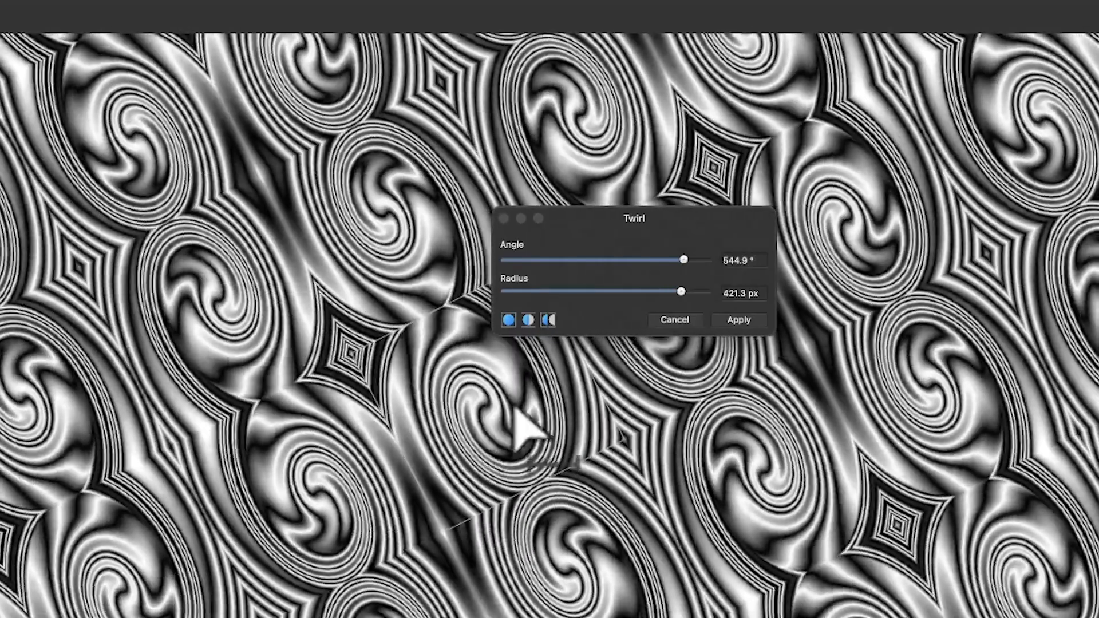
{"action": "left_click", "coordinate": [747, 319]}
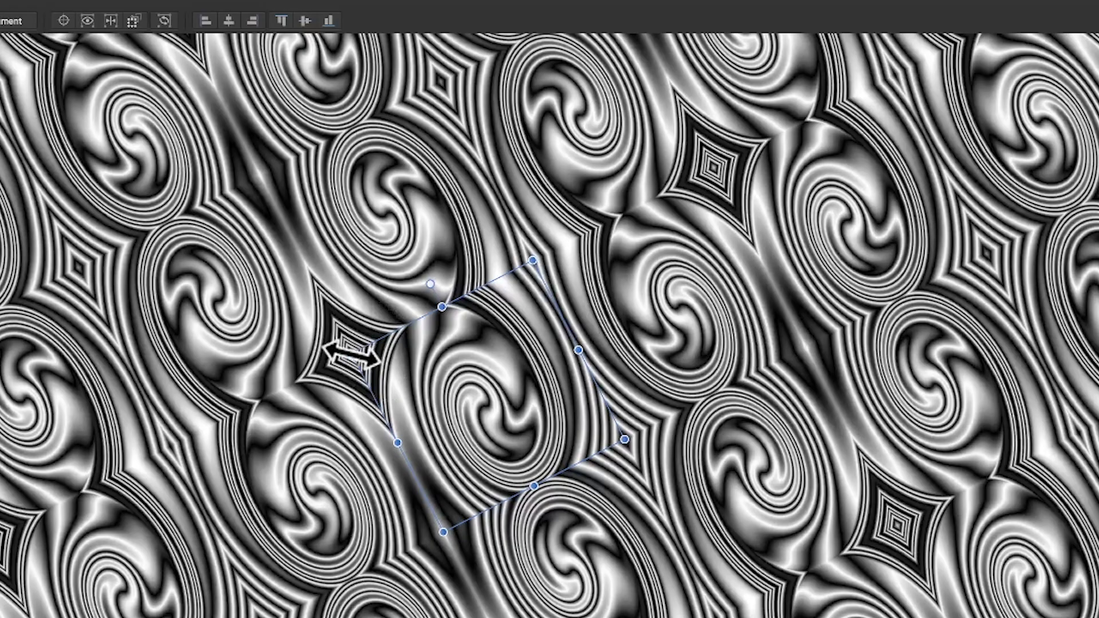
Enlarge the pattern tile by its corner and rotate it clockwise so the swirls lean the other way
{"action": "left_click_drag", "start_coordinate": [351, 355], "coordinate": [270, 327]}
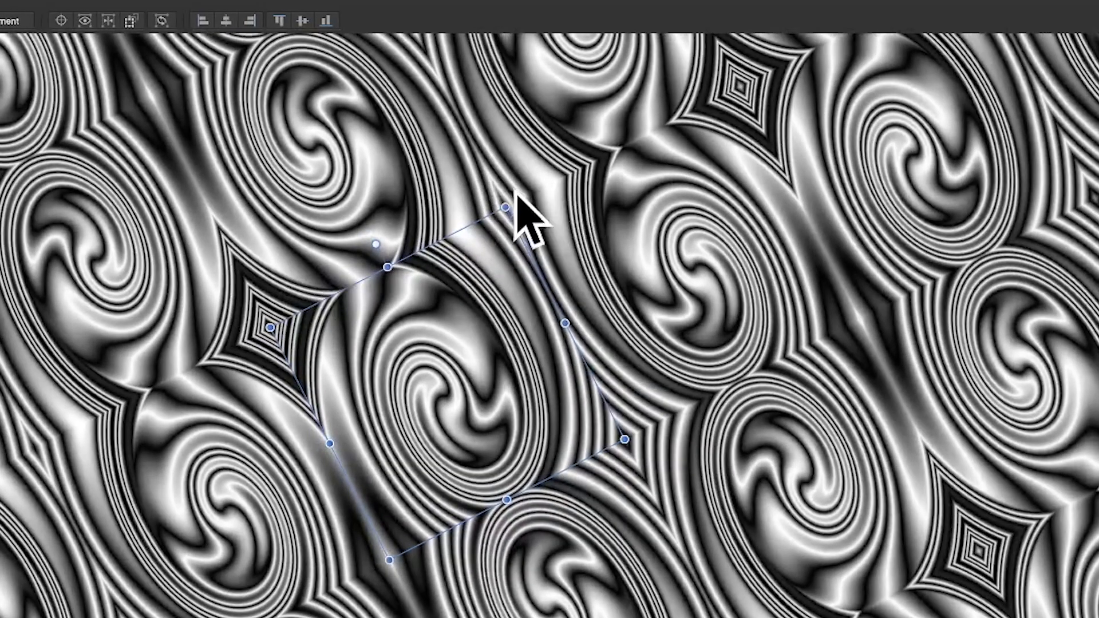
{"action": "left_click_drag", "start_coordinate": [510, 201], "coordinate": [625, 263]}
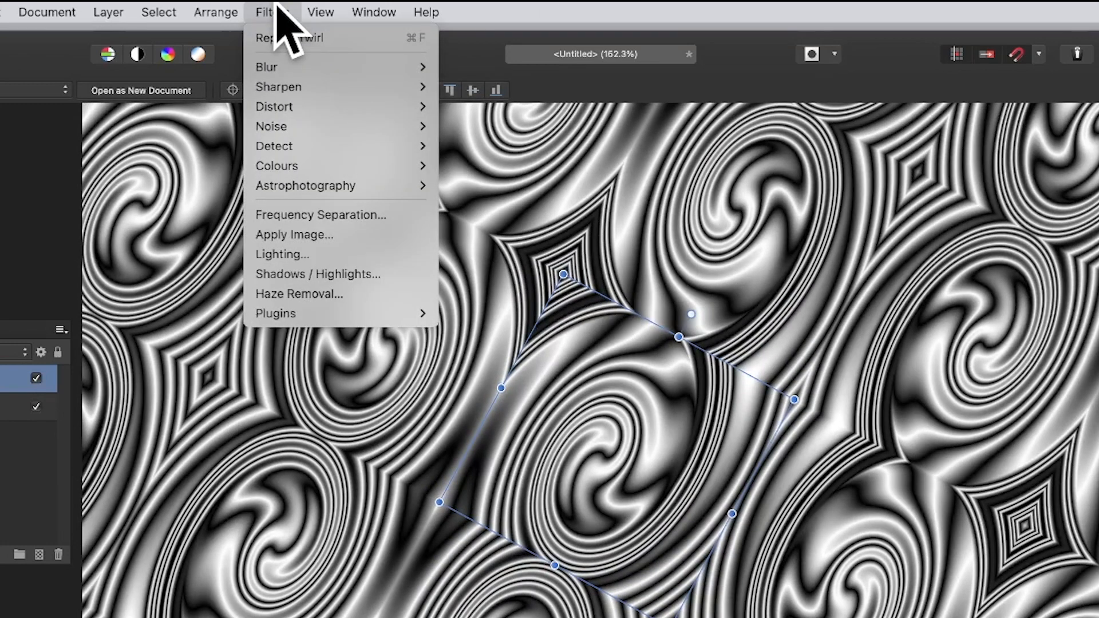
Start the Deform distortion on the pattern layer and place four deformation points around the swirl in the tile
{"action": "mouse_move", "coordinate": [281, 107]}
{"action": "left_click", "coordinate": [563, 106]}
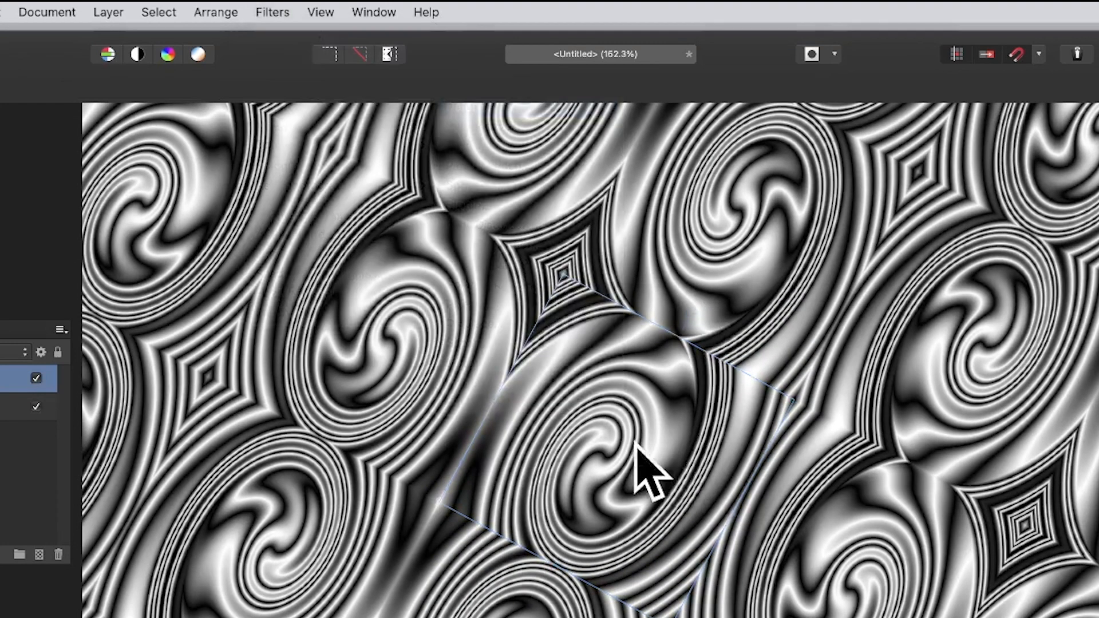
{"action": "left_click", "coordinate": [575, 360]}
{"action": "left_click", "coordinate": [703, 408]}
{"action": "left_click", "coordinate": [608, 537]}
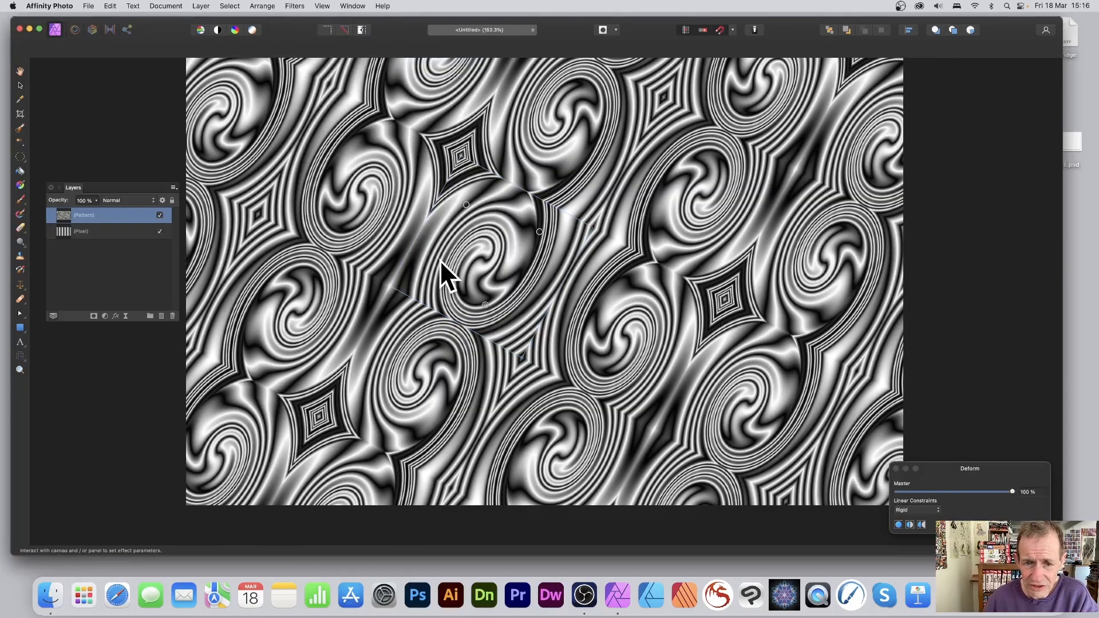
{"action": "left_click", "coordinate": [440, 261]}
{"action": "left_click_drag", "start_coordinate": [955, 469], "coordinate": [610, 150]}
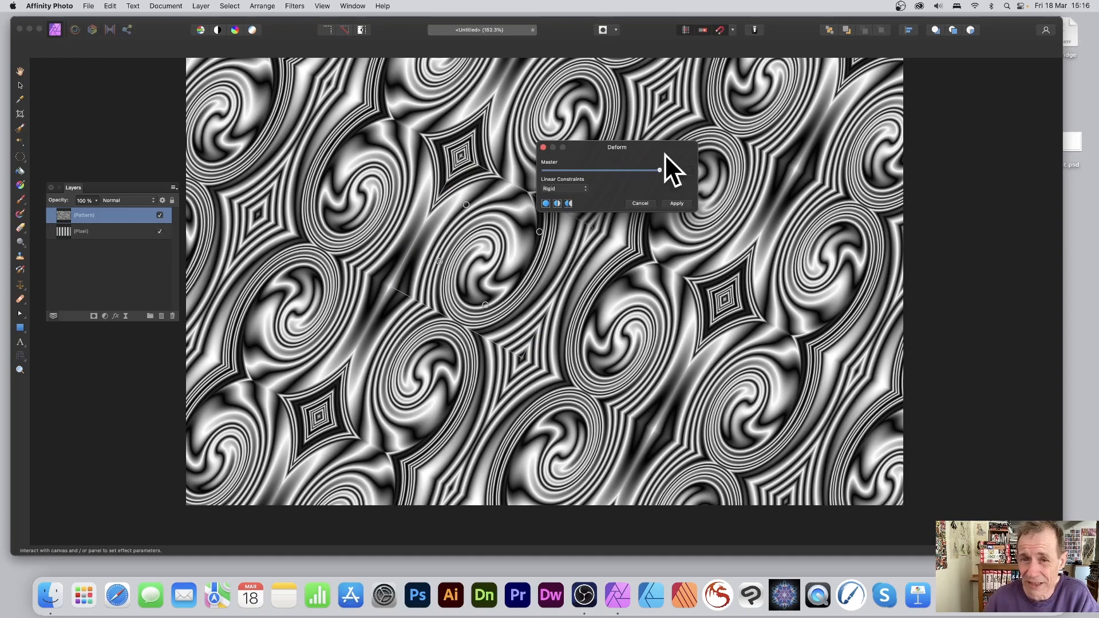
Pull existing and additional deformation points outward around the tile's corners and edges, and apply the Deform at 100 % with rigid constraints
{"action": "left_click_drag", "start_coordinate": [466, 202], "coordinate": [540, 358]}
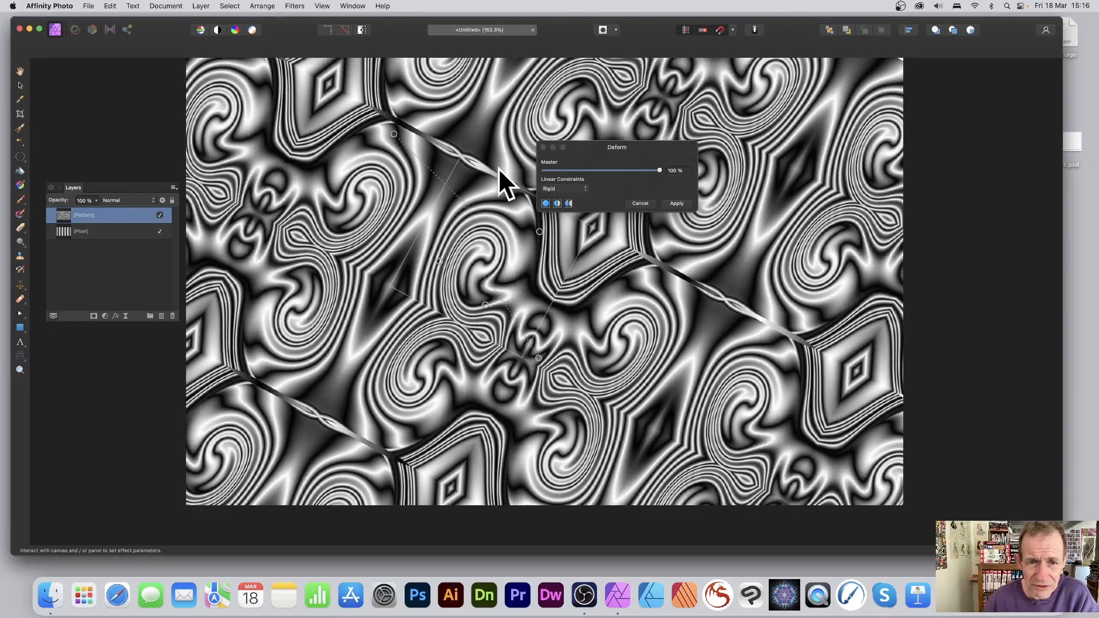
{"action": "left_click_drag", "start_coordinate": [486, 208], "coordinate": [506, 68]}
{"action": "left_click_drag", "start_coordinate": [466, 248], "coordinate": [405, 276]}
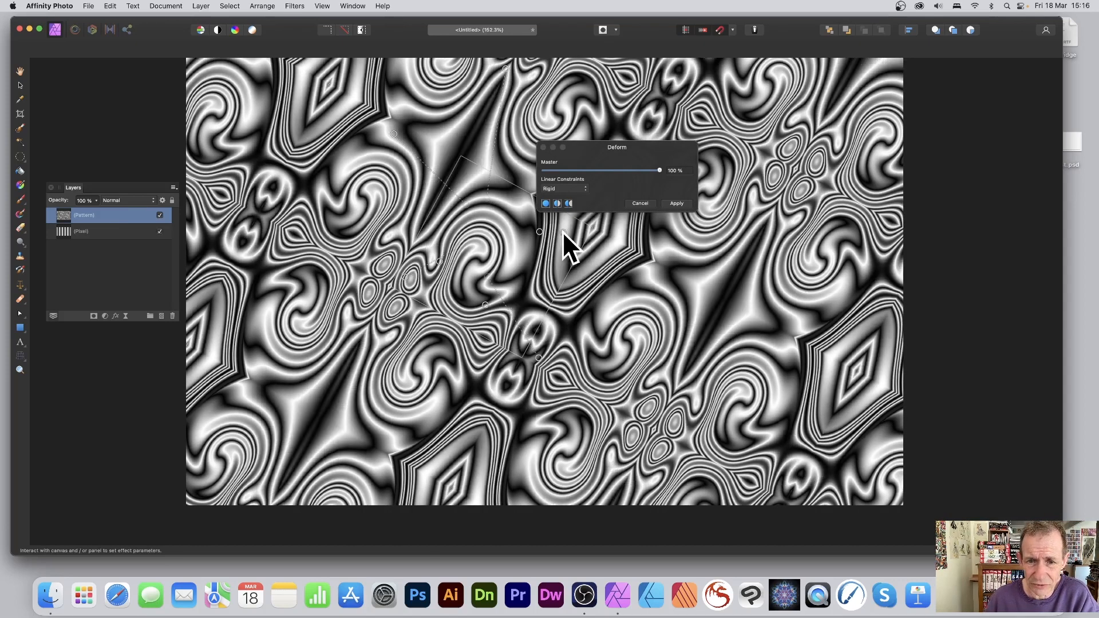
{"action": "left_click_drag", "start_coordinate": [563, 233], "coordinate": [605, 239]}
{"action": "left_click_drag", "start_coordinate": [477, 191], "coordinate": [462, 173]}
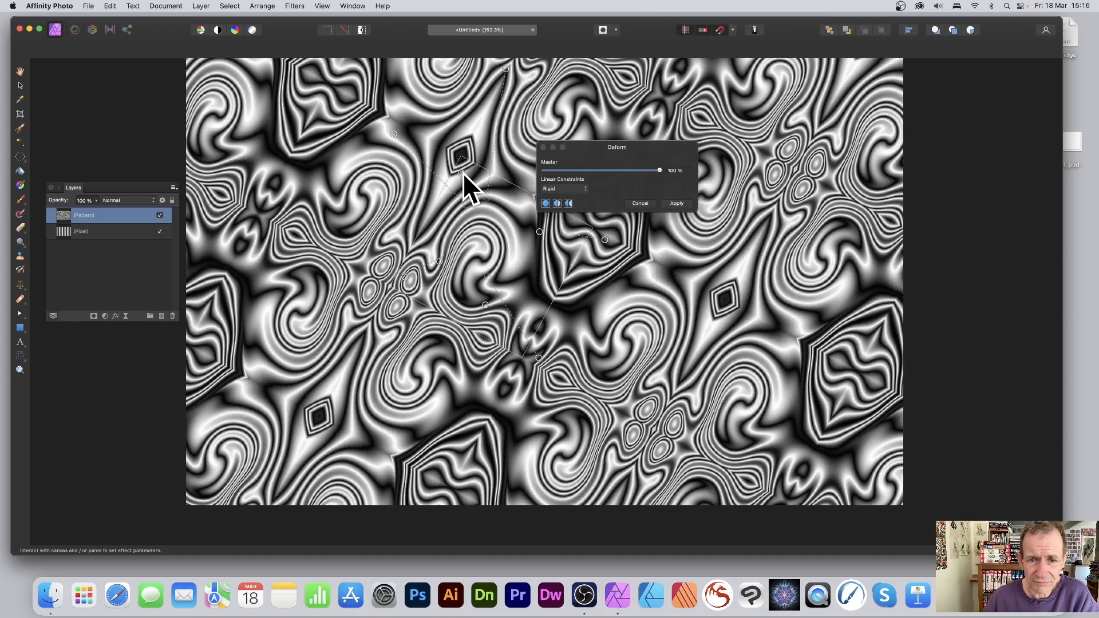
{"action": "left_click", "coordinate": [677, 203]}
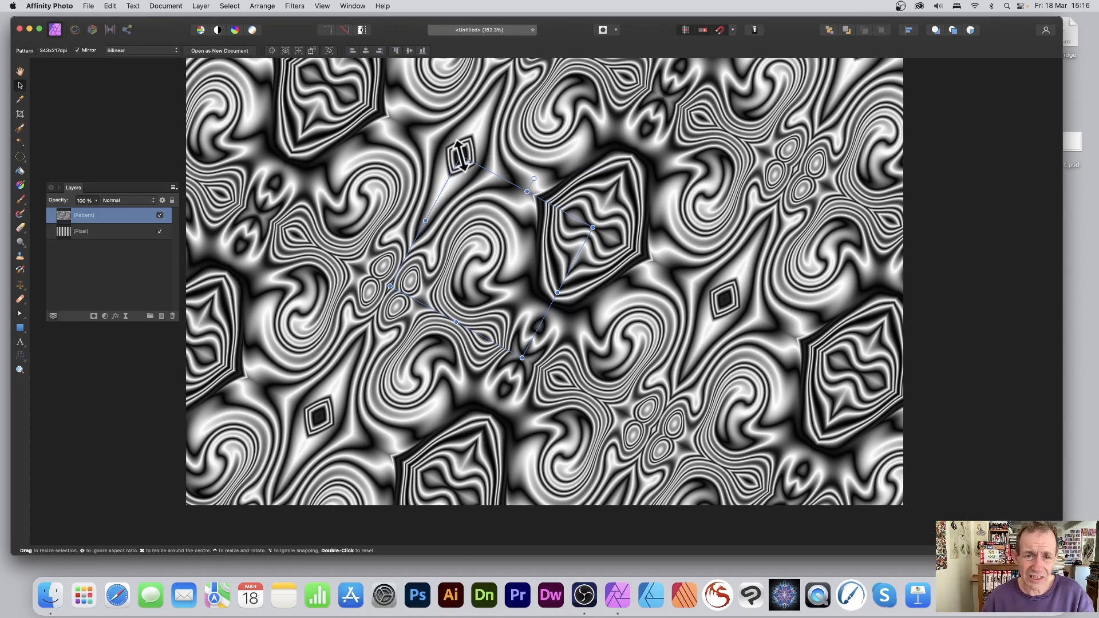
Scale the deformed pattern tile down slightly and shift it towards the canvas's upper edge
{"action": "left_click_drag", "start_coordinate": [461, 157], "coordinate": [483, 226]}
{"action": "left_click_drag", "start_coordinate": [523, 297], "coordinate": [546, 150]}
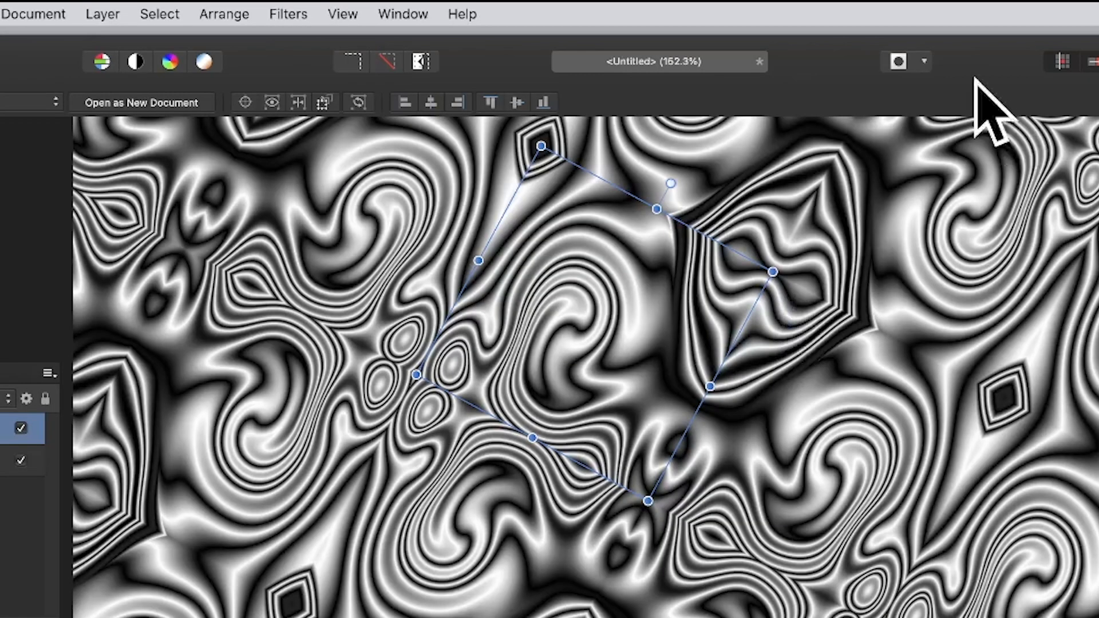
Add a Gradient Map adjustment layer above the pattern and move its green middle stop to 77 %
{"action": "left_click", "coordinate": [99, 10]}
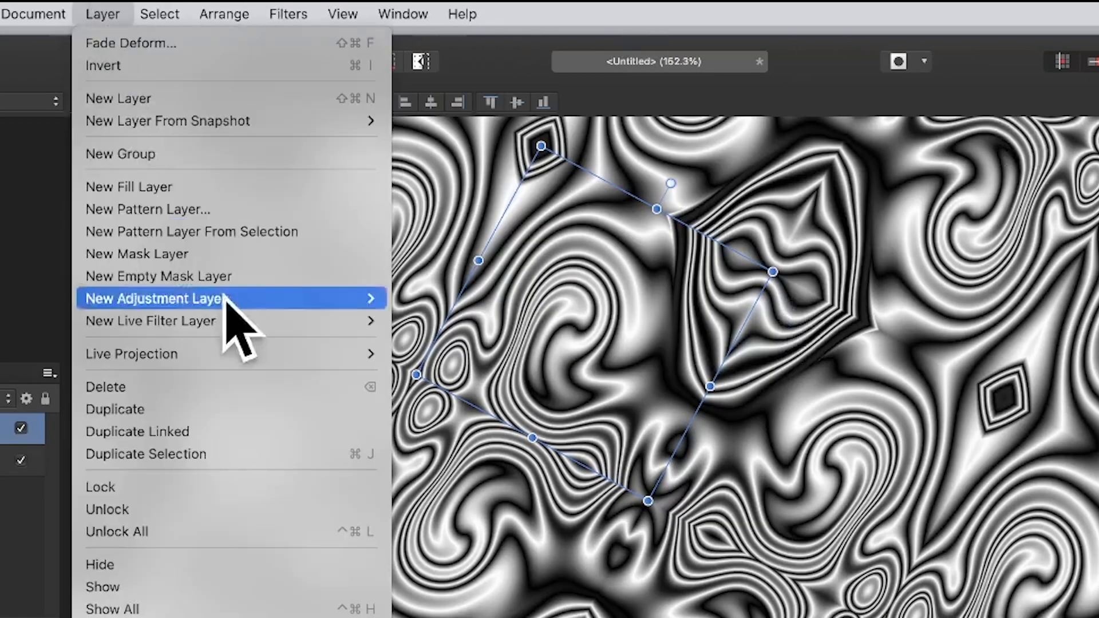
{"action": "mouse_move", "coordinate": [252, 298]}
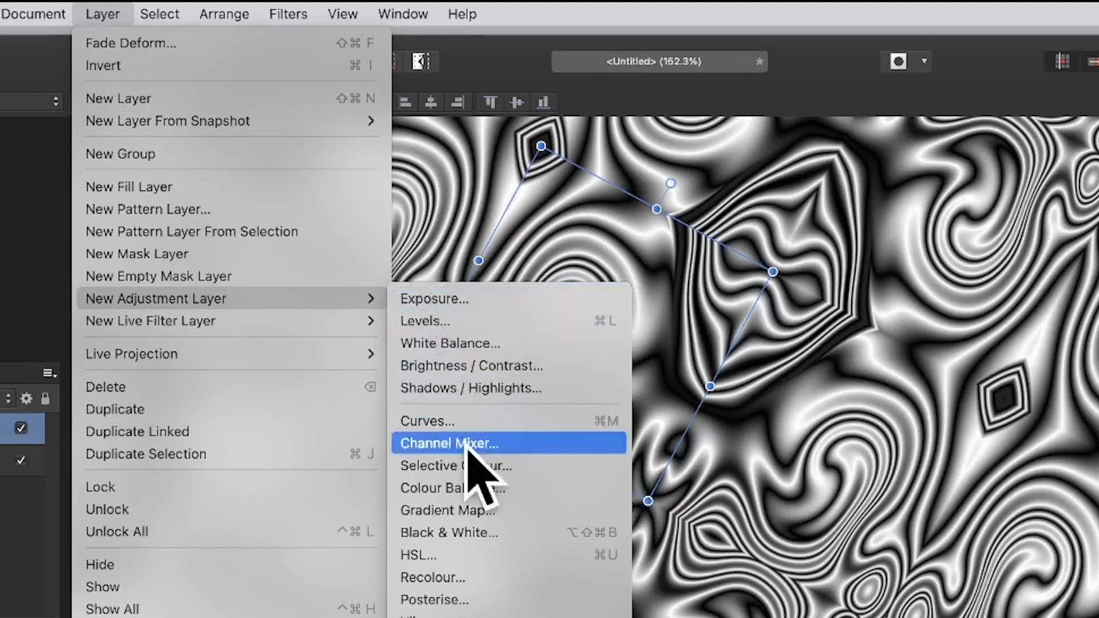
{"action": "left_click", "coordinate": [477, 510]}
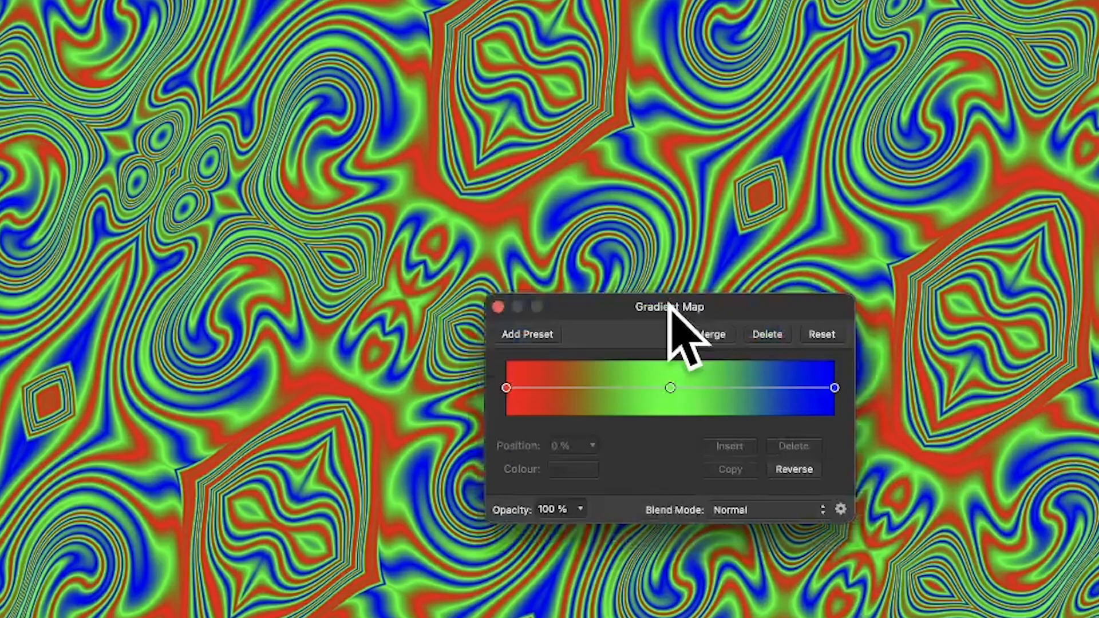
{"action": "left_click_drag", "start_coordinate": [667, 314], "coordinate": [489, 74]}
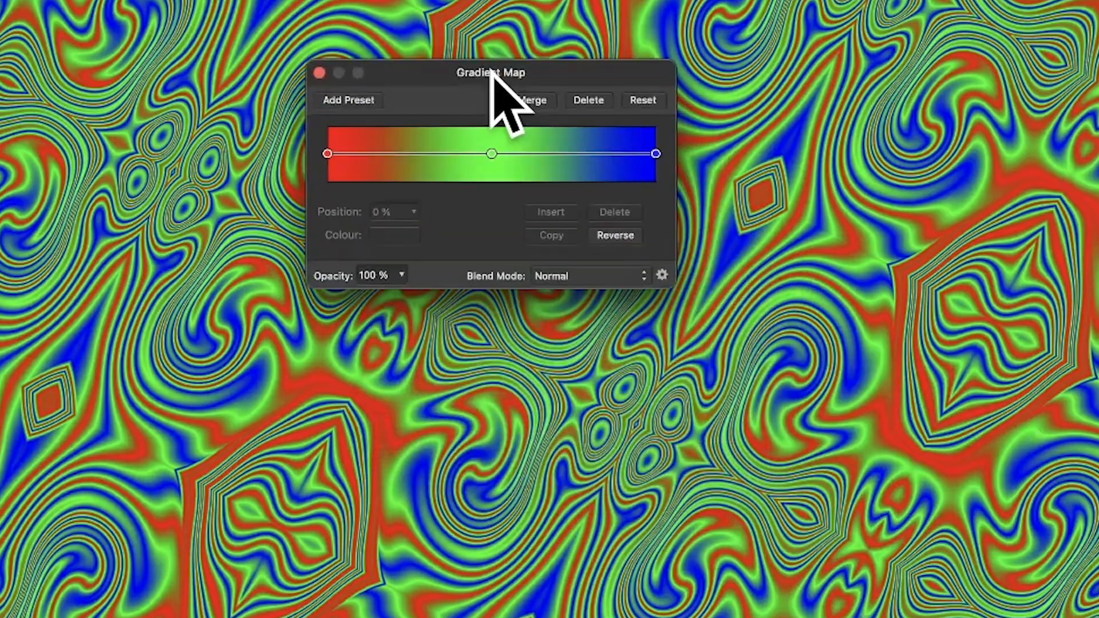
{"action": "left_click_drag", "start_coordinate": [490, 157], "coordinate": [579, 156]}
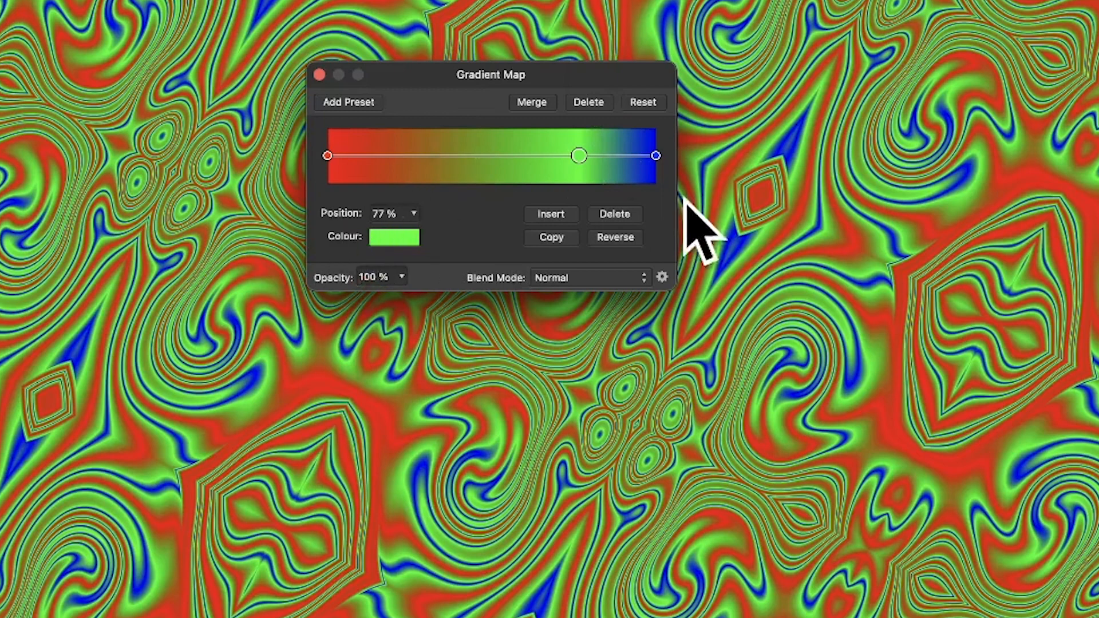
Move the gradient map's green stop to 24 % and insert an orange-red stop at 69 %
{"action": "left_click", "coordinate": [401, 154]}
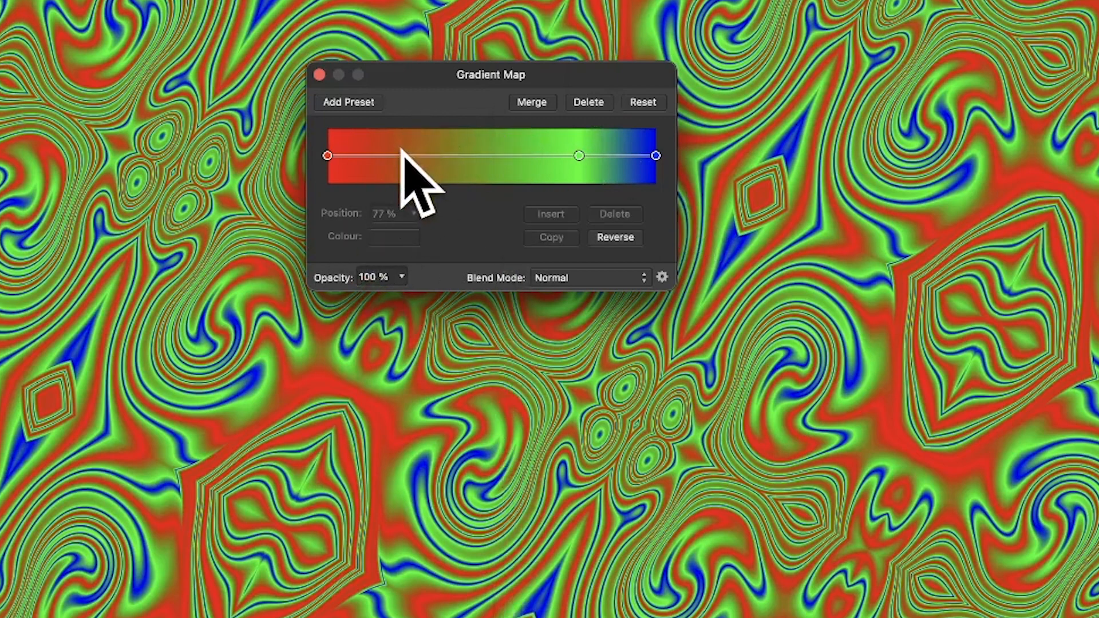
{"action": "left_click_drag", "start_coordinate": [579, 155], "coordinate": [407, 155]}
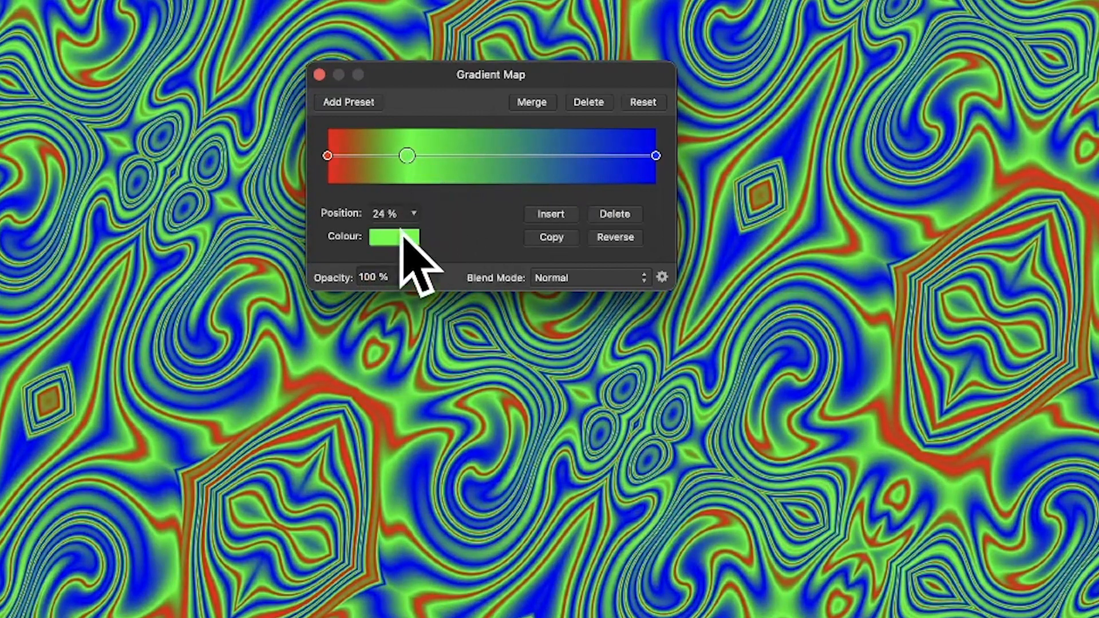
{"action": "left_click", "coordinate": [538, 218]}
{"action": "left_click_drag", "start_coordinate": [534, 155], "coordinate": [554, 155]}
{"action": "left_click", "coordinate": [393, 237]}
{"action": "left_click", "coordinate": [435, 367]}
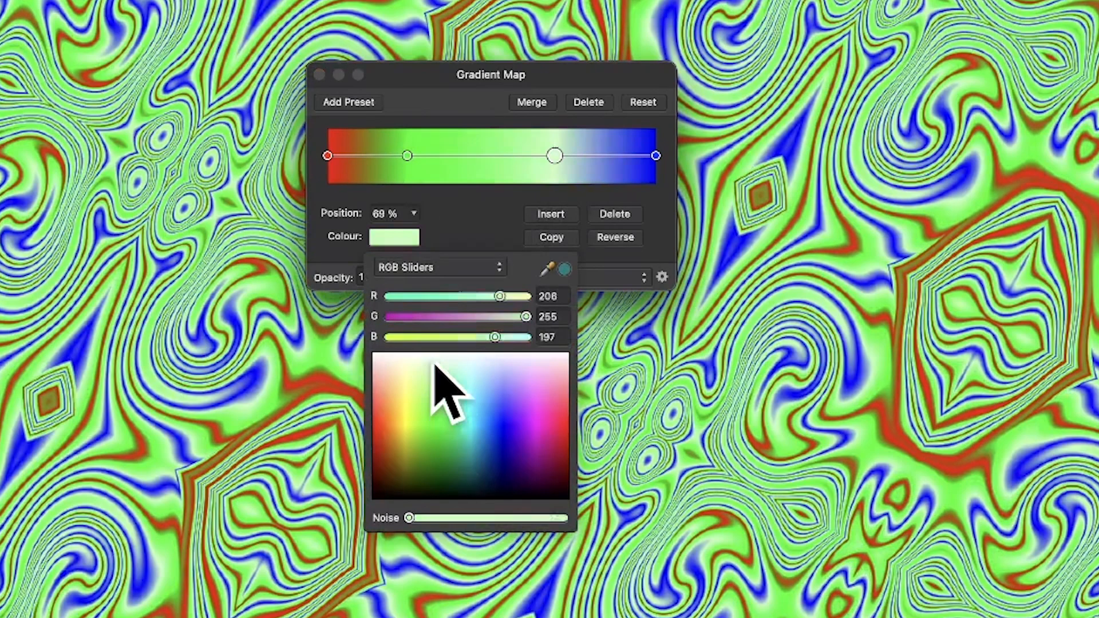
{"action": "left_click_drag", "start_coordinate": [435, 366], "coordinate": [377, 403]}
{"action": "left_click", "coordinate": [457, 70]}
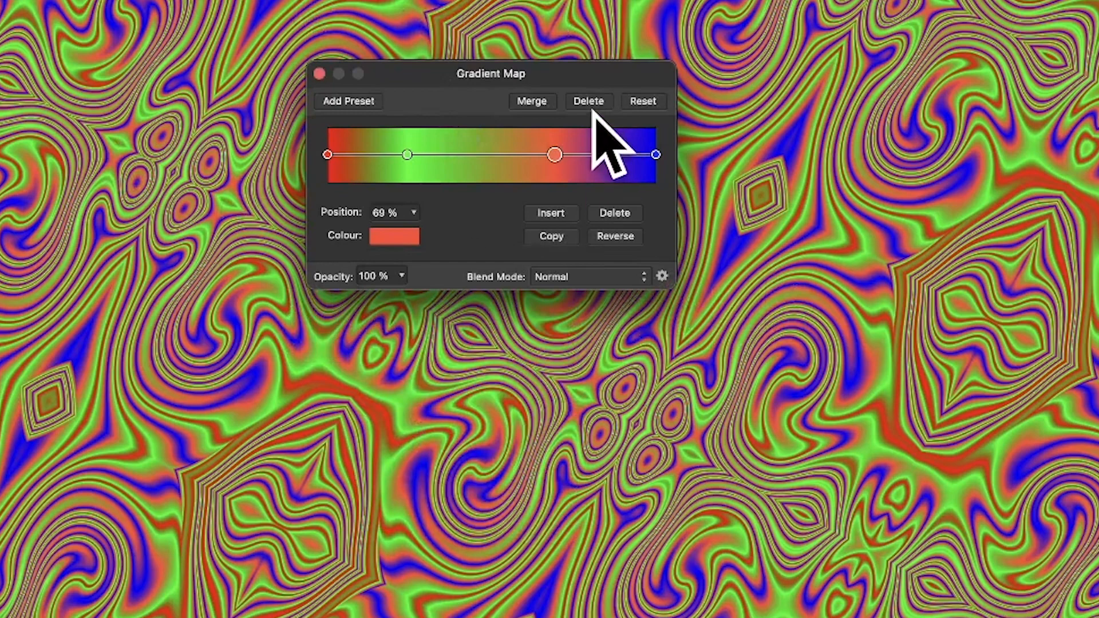
Set the Gradient Map adjustment's blend mode to Darker Colour and close its settings
{"action": "left_click", "coordinate": [607, 277]}
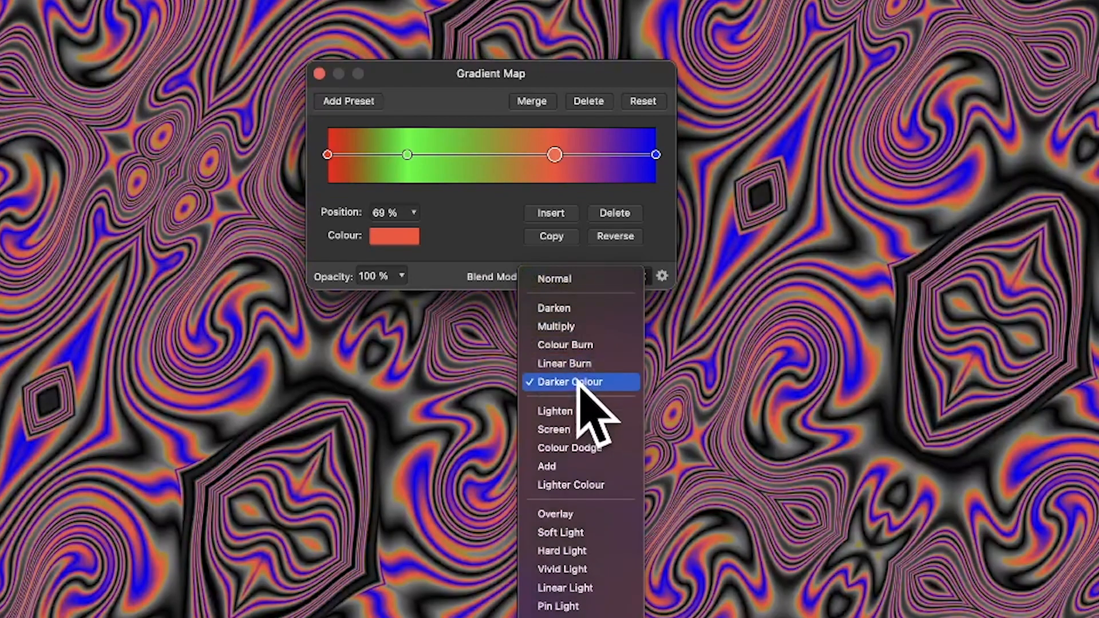
{"action": "left_click", "coordinate": [582, 383]}
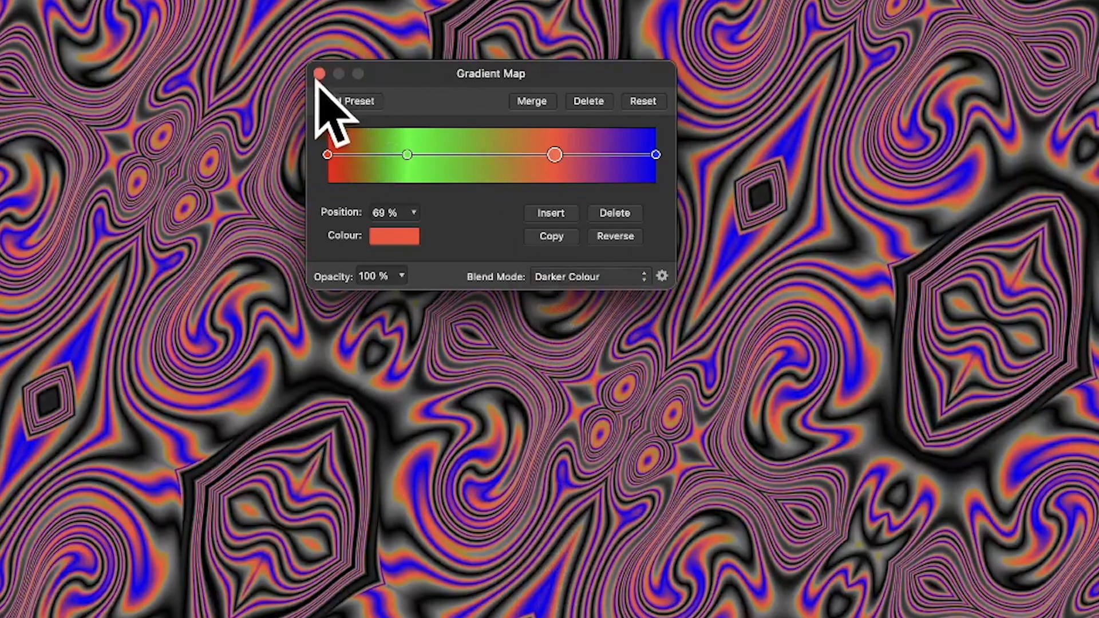
{"action": "left_click", "coordinate": [318, 74]}
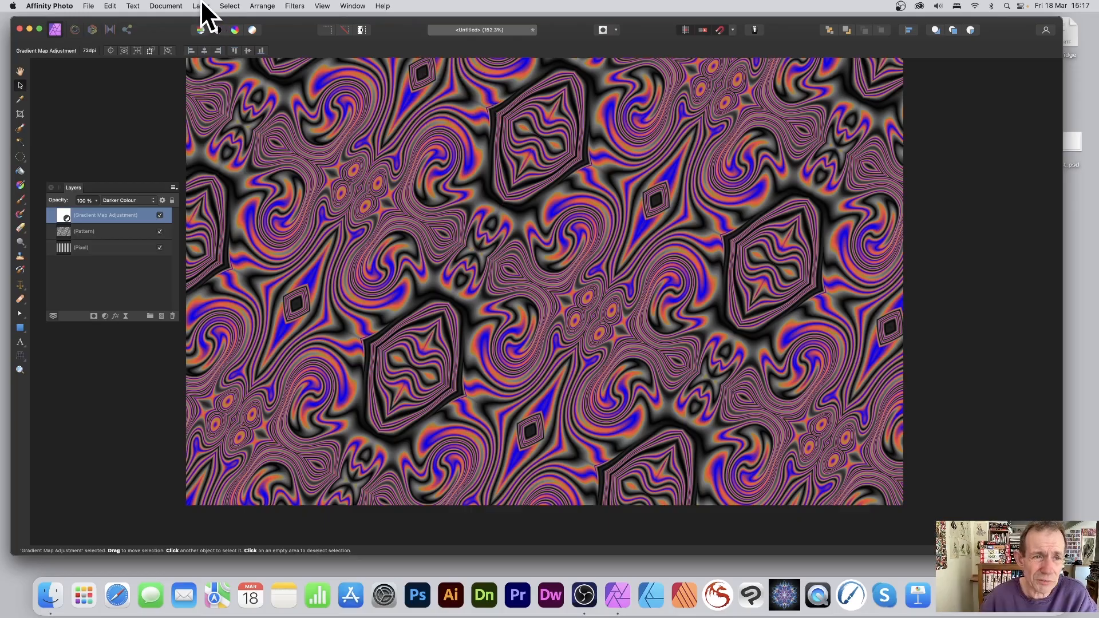
Merge all visible layers into a new pixel layer above the Gradient Map adjustment
{"action": "left_click", "coordinate": [203, 6]}
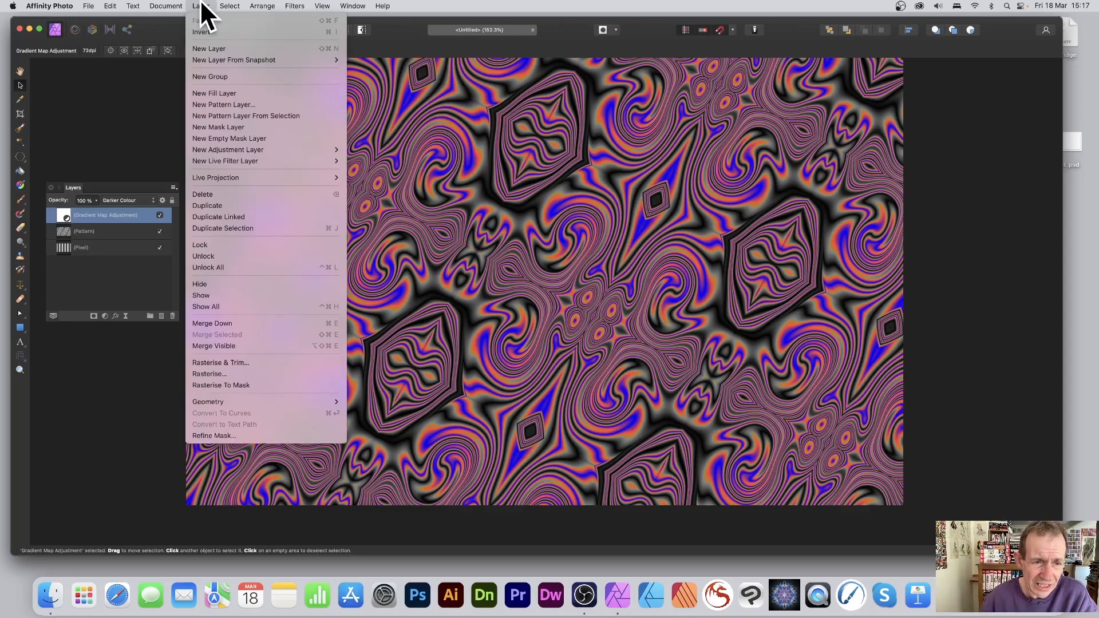
{"action": "left_click", "coordinate": [229, 346]}
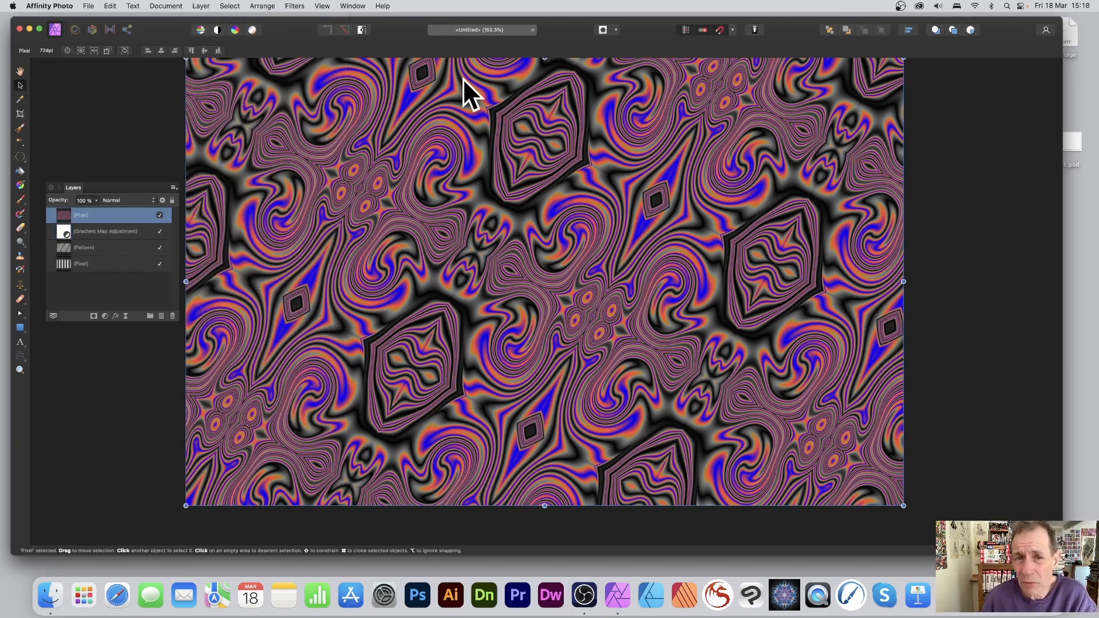
{"action": "scroll", "coordinate": [467, 92], "scroll_direction": "right", "scroll_amount": 1}
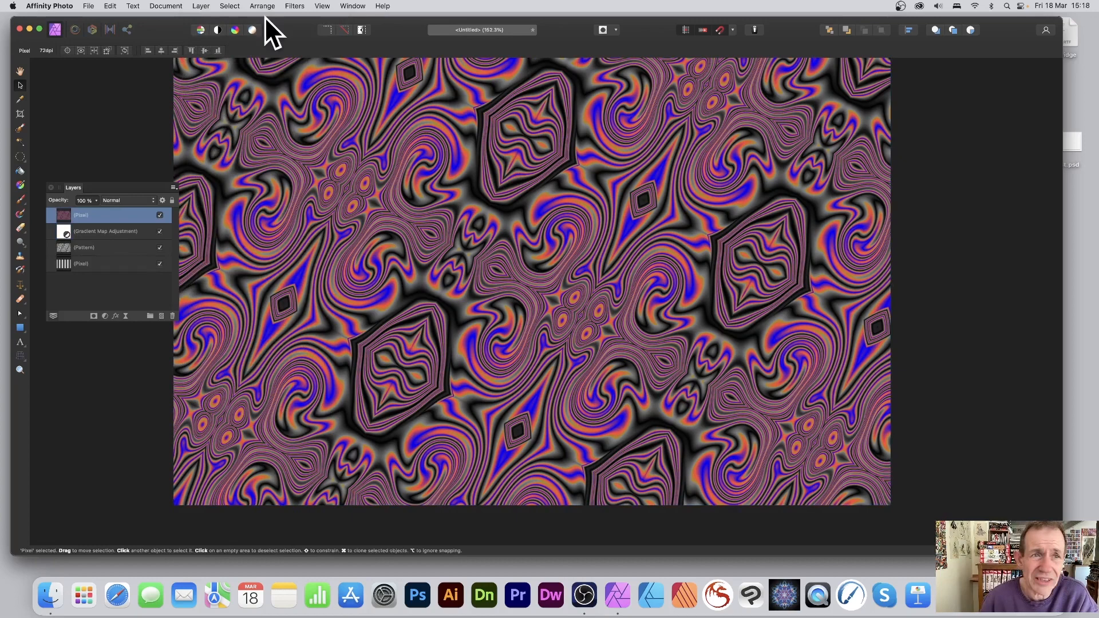
{"action": "left_click", "coordinate": [294, 6]}
{"action": "mouse_move", "coordinate": [308, 61]}
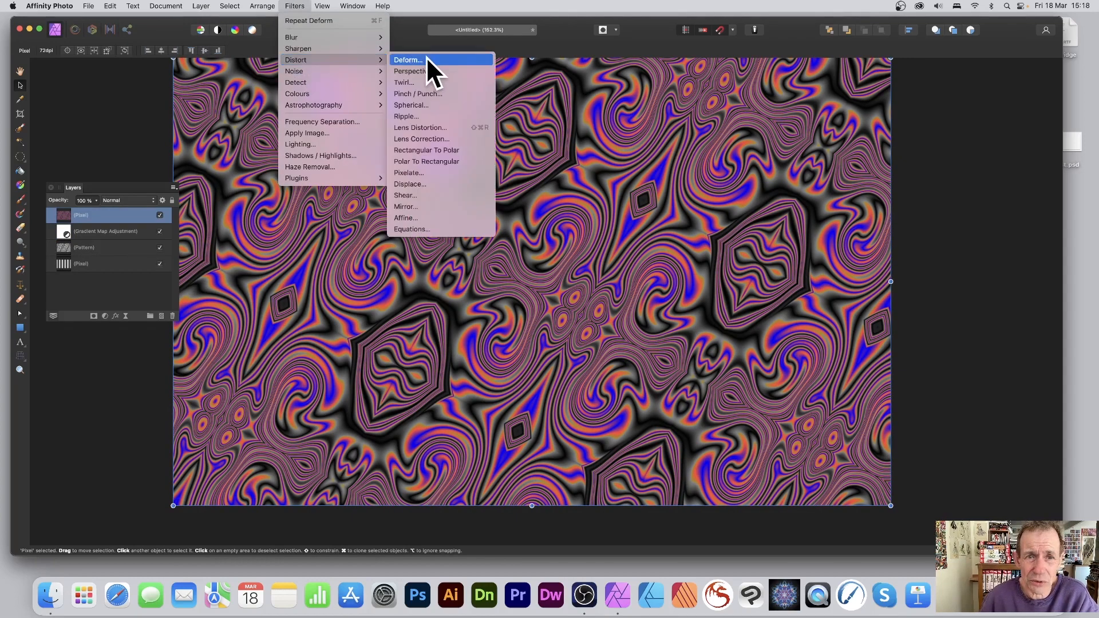
{"action": "left_click", "coordinate": [414, 81]}
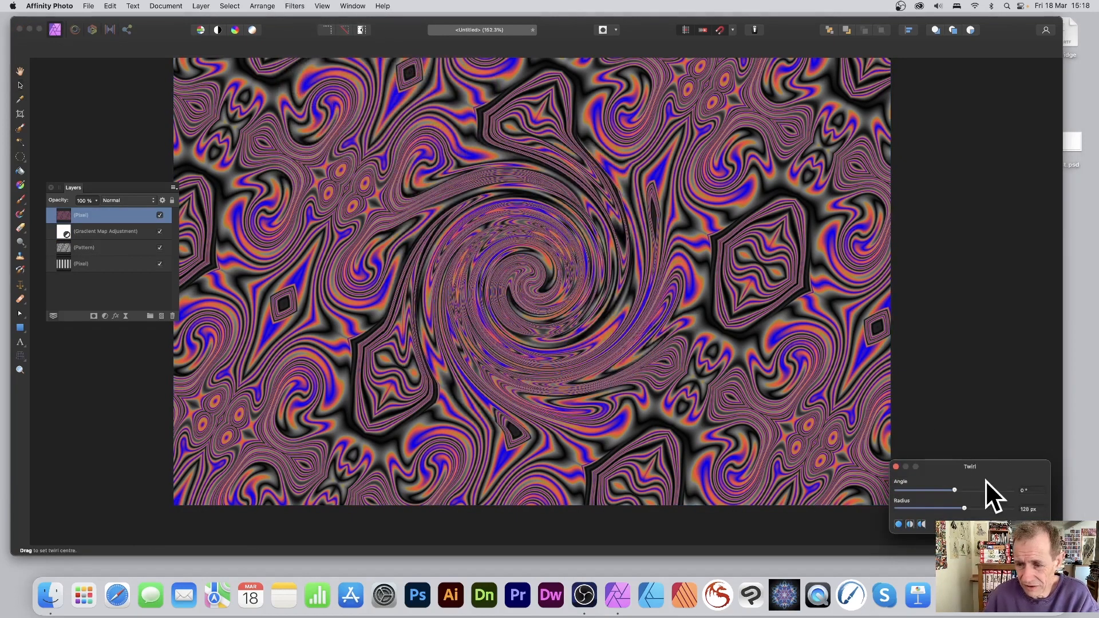
{"action": "left_click_drag", "start_coordinate": [961, 462], "coordinate": [455, 210]}
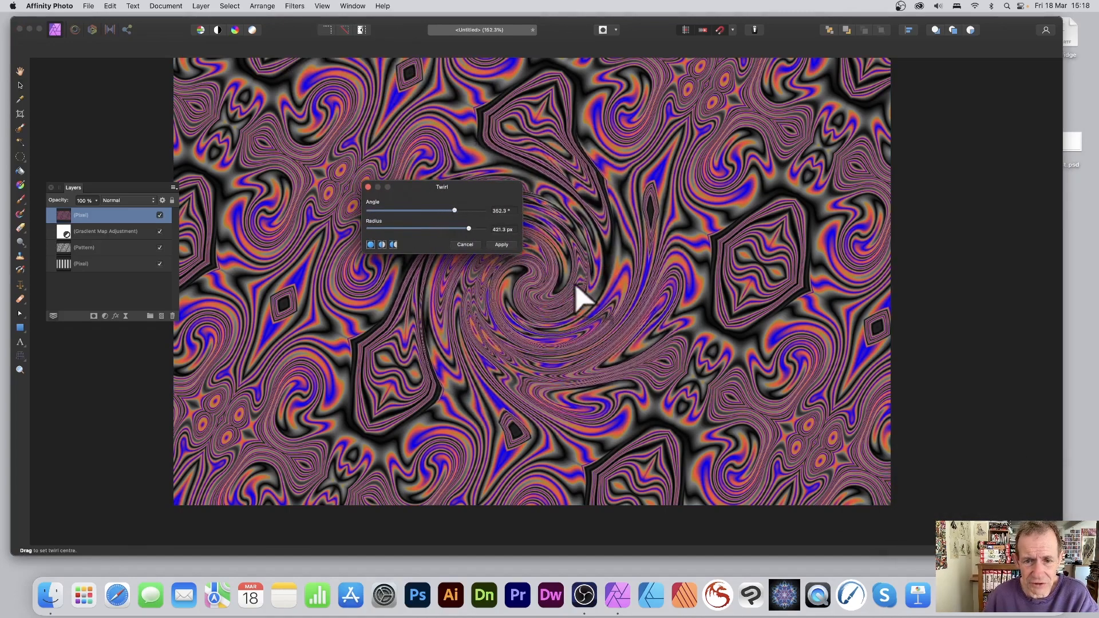
{"action": "left_click_drag", "start_coordinate": [579, 294], "coordinate": [455, 201]}
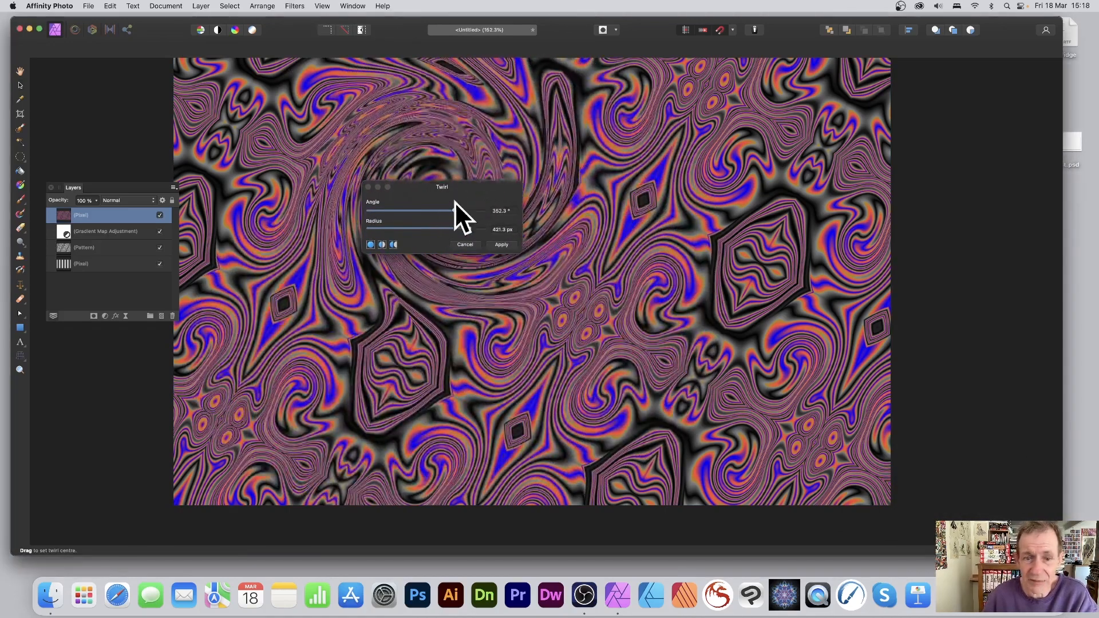
{"action": "left_click", "coordinate": [465, 245]}
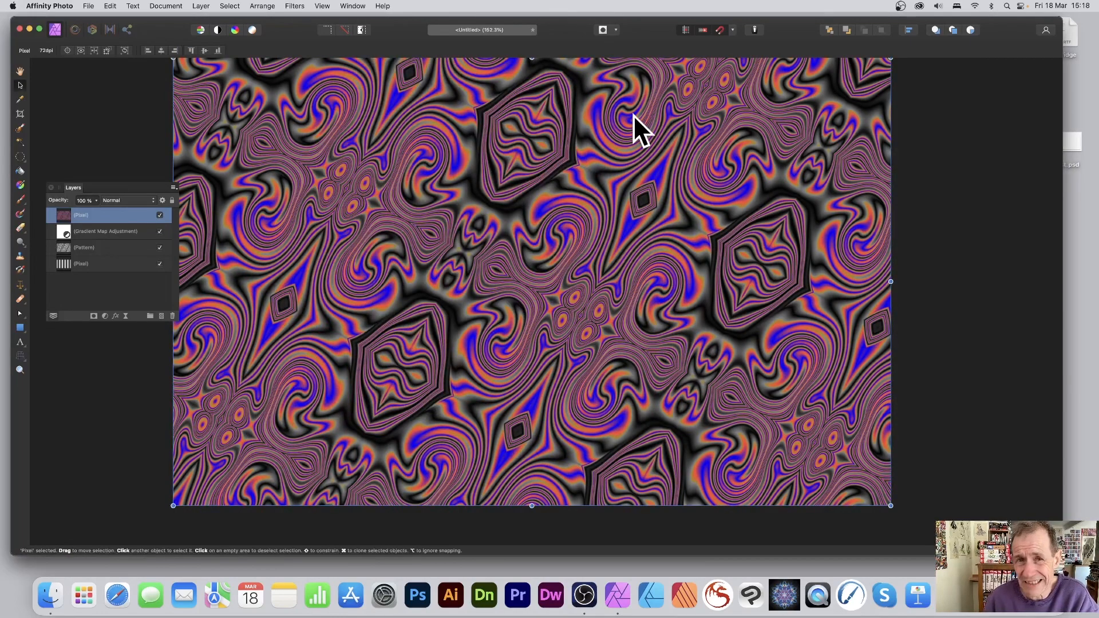